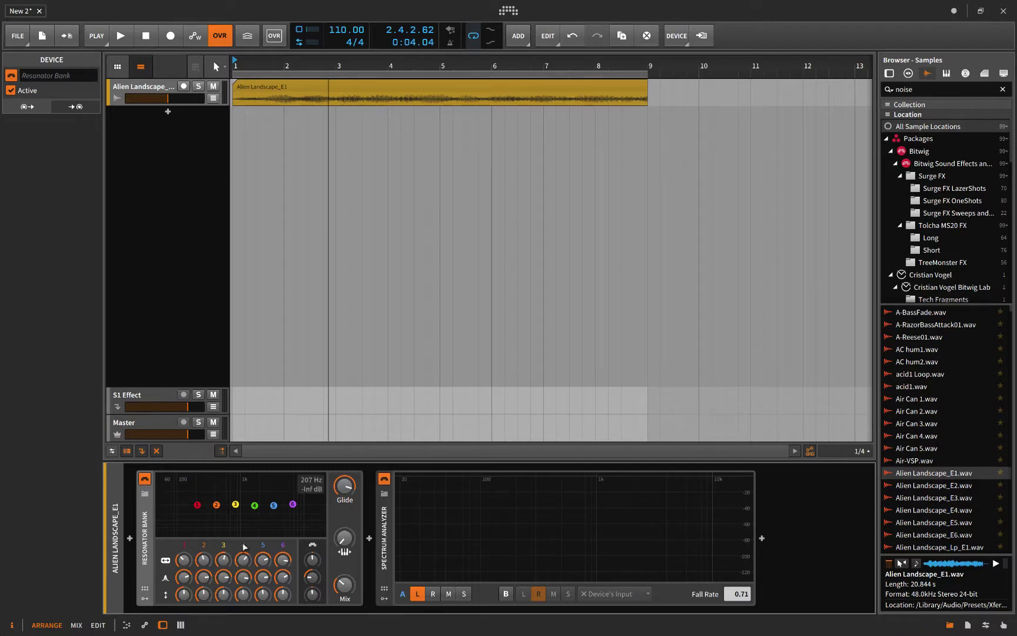
# Switch from Bitwig to the Chrome space showing the Epidaurus amphitheatre photo.
pyautogui.hotkey('ctrl', 'Left')
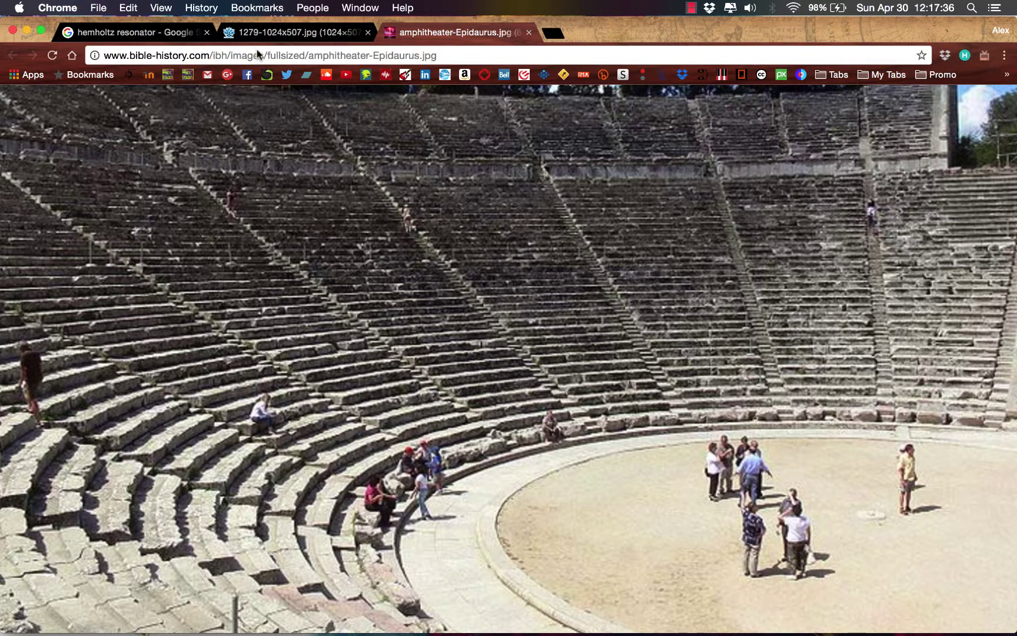
# Show the photo of the row of brass Helmholtz resonators in Chrome.
pyautogui.click(259, 32)
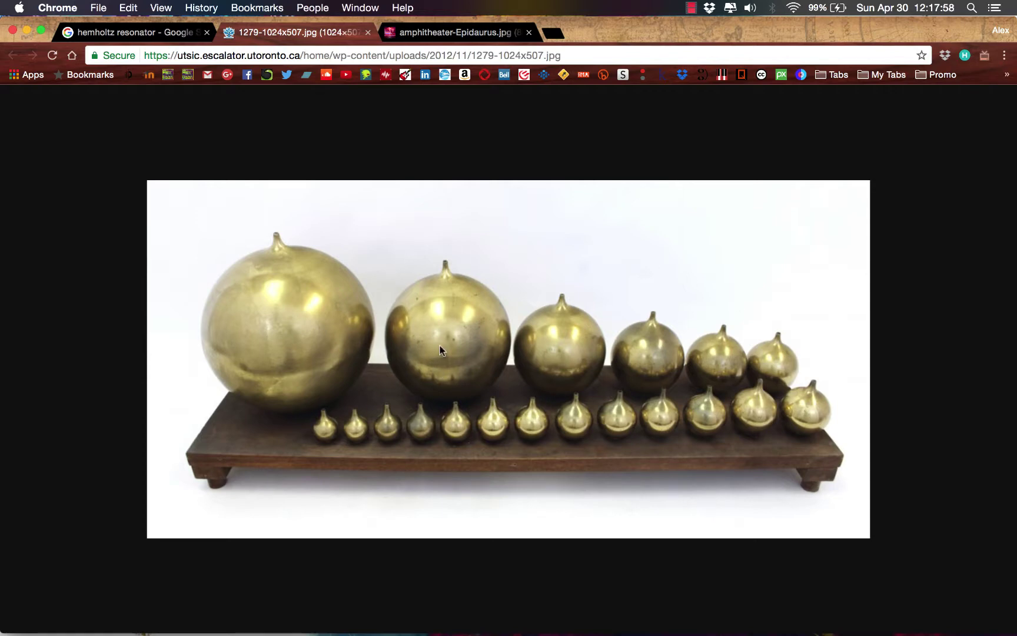
# Return to the Bitwig Studio space.
pyautogui.hotkey('ctrl', 'Right')
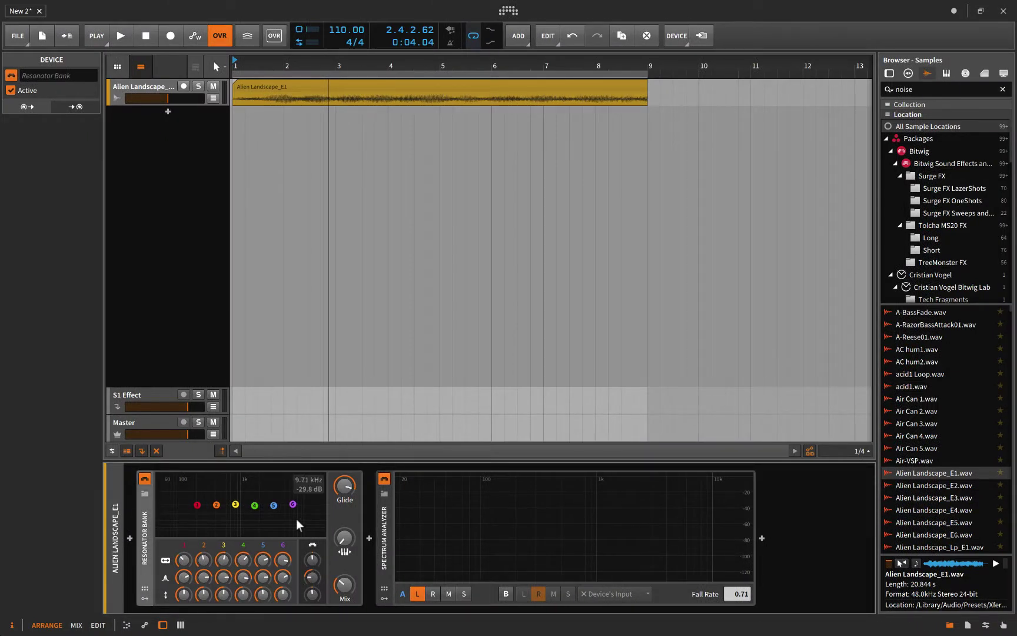
# Bypass the Resonator Bank and hide the sample browser to widen the arrangement.
pyautogui.click(144, 480)
pyautogui.click(236, 118)
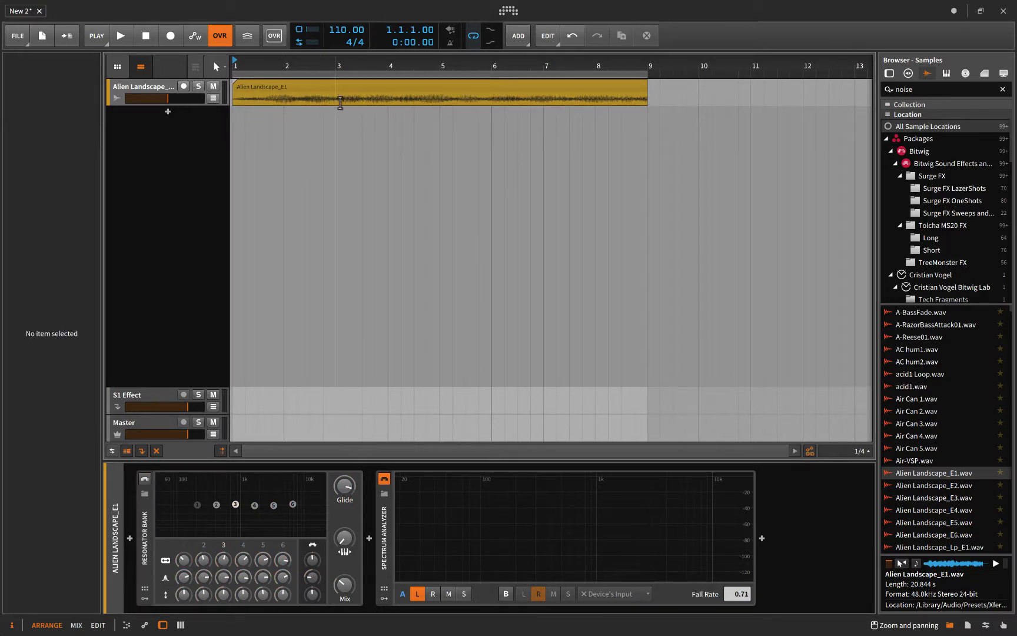
pyautogui.press('b')
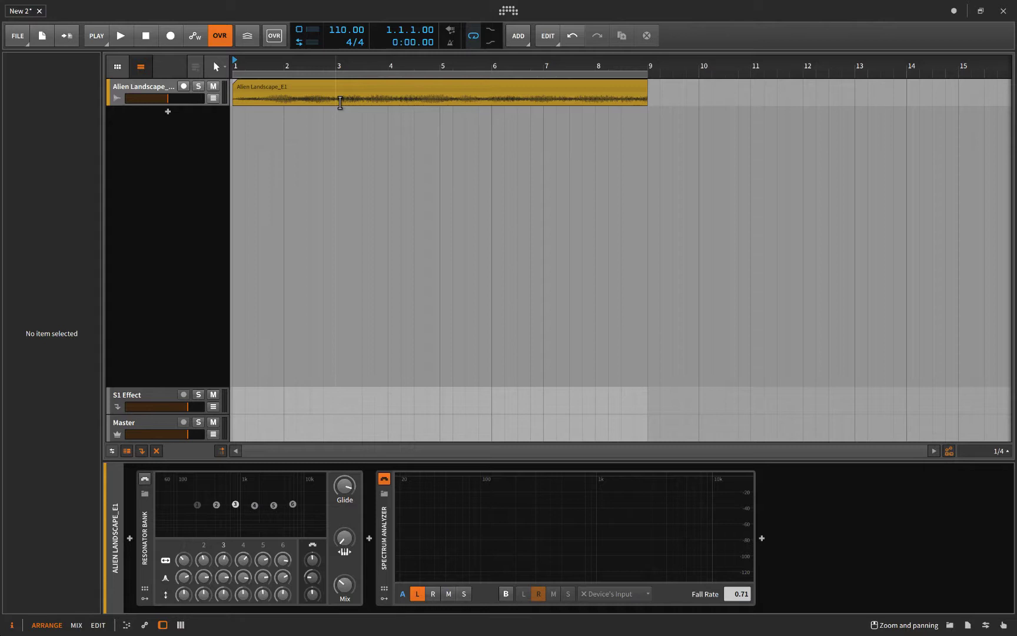
# Play the Alien Landscape clip dry, stop it, and rewind to the start.
pyautogui.click(302, 86)
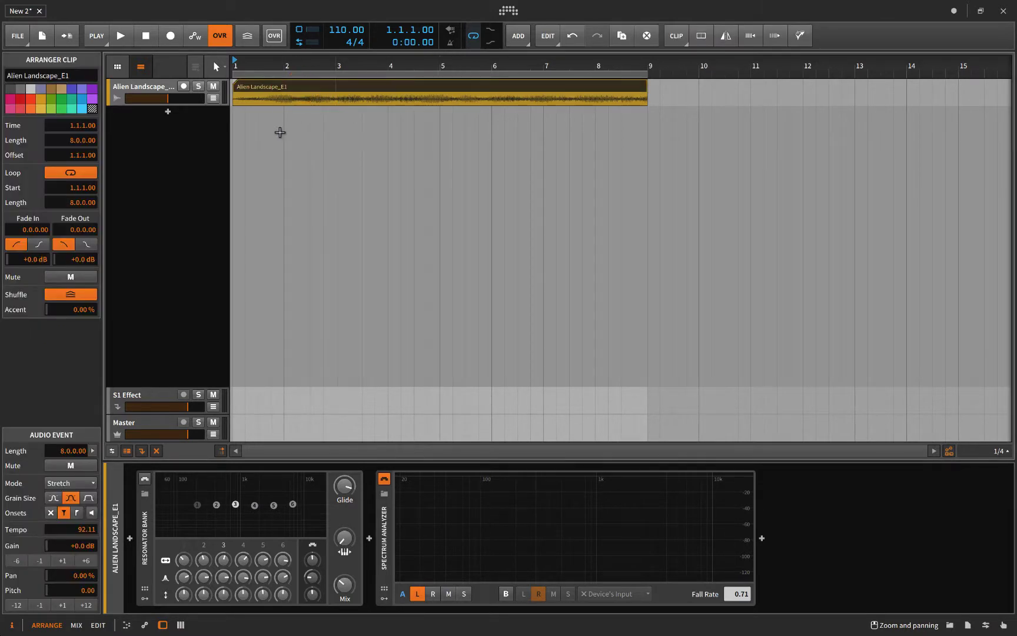
pyautogui.click(237, 120)
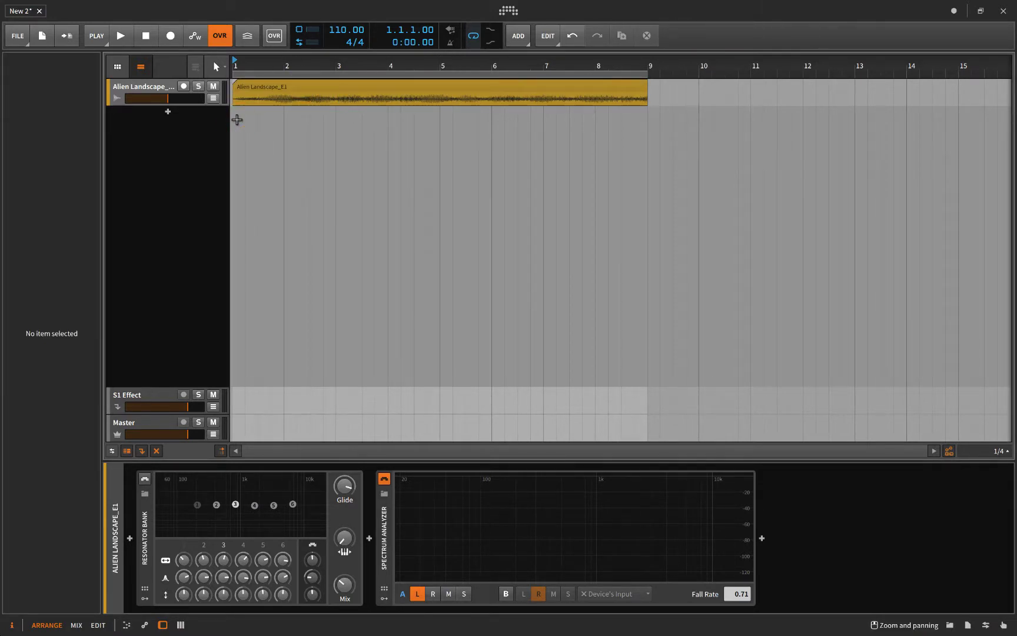
pyautogui.press('space')
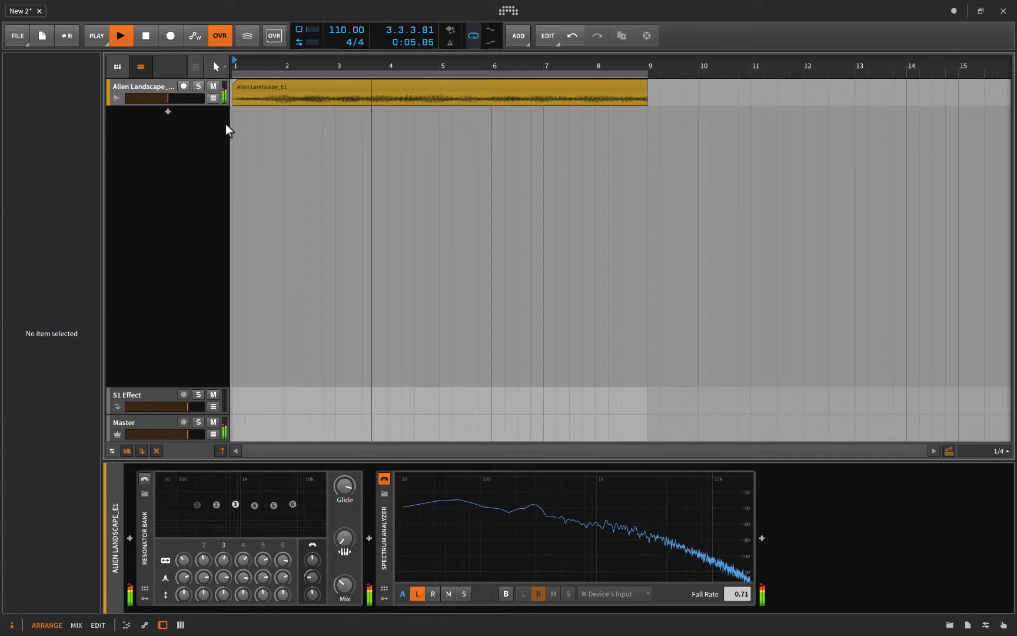
pyautogui.press('space')
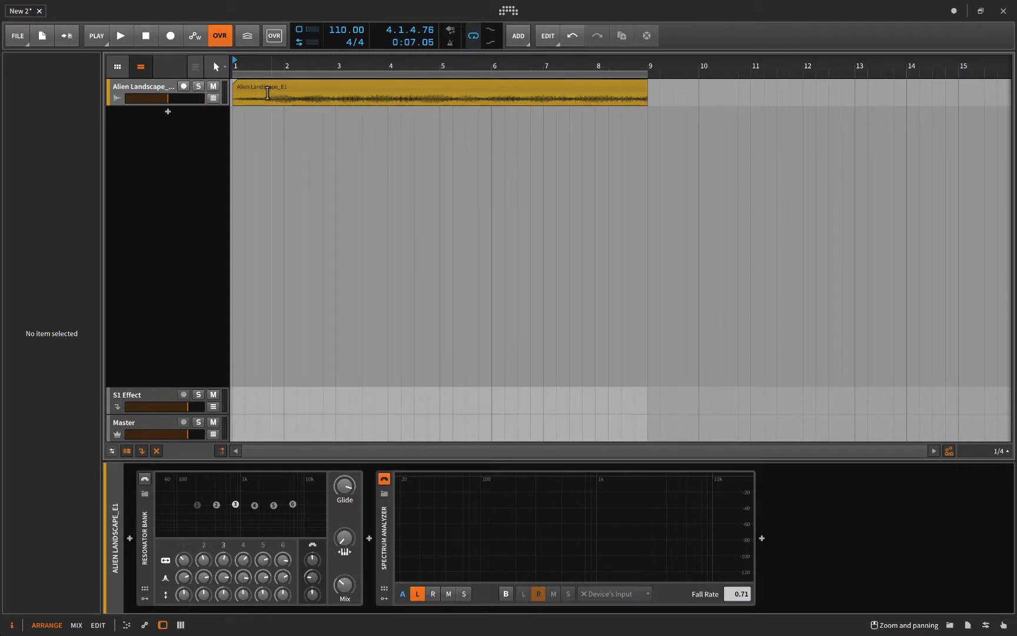
pyautogui.click(232, 130)
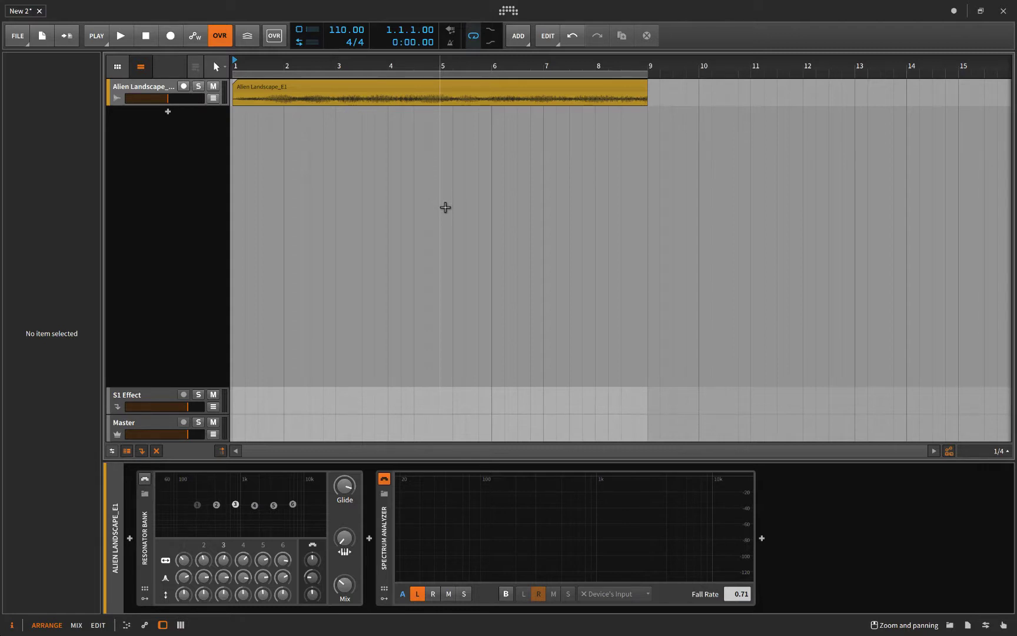
# Re-enable the Resonator Bank and lower resonator 1's frequency from 440 Hz to 220 Hz.
pyautogui.click(145, 478)
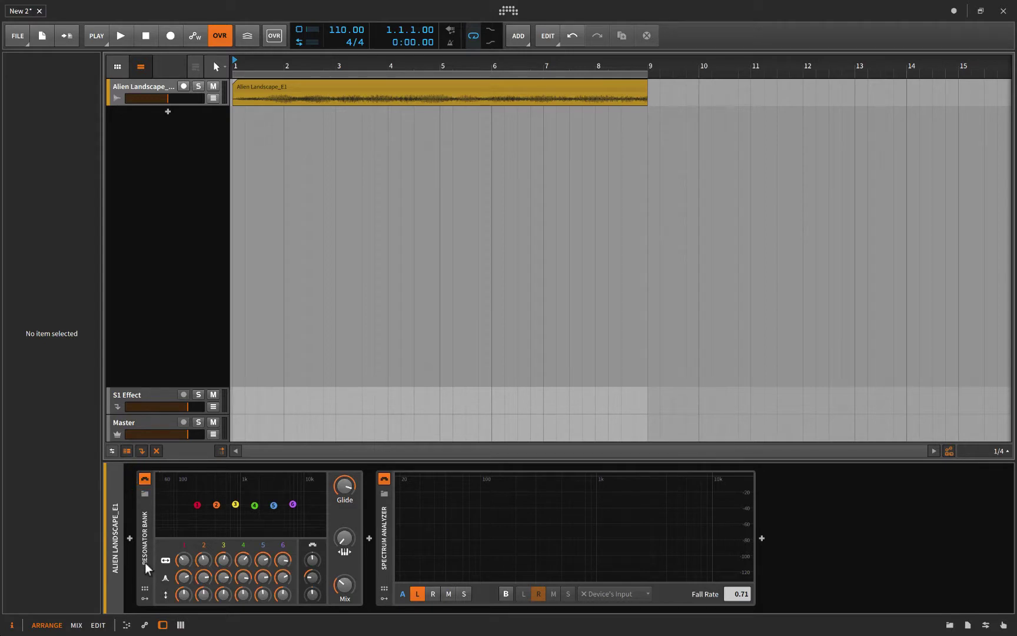
pyautogui.moveTo(230, 504)
pyautogui.doubleClick(223, 577)
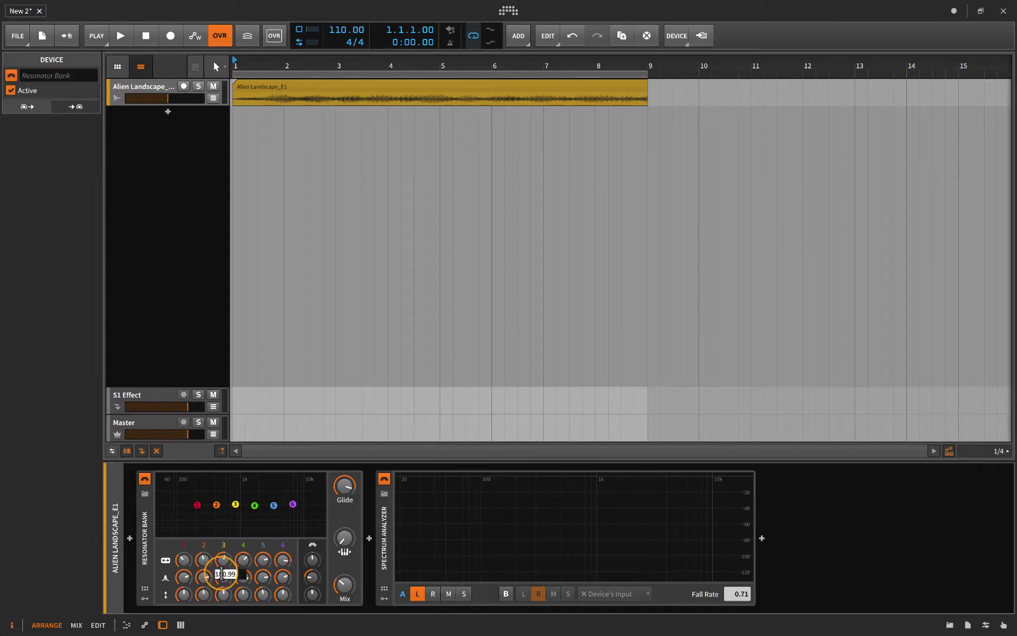
pyautogui.click(205, 580)
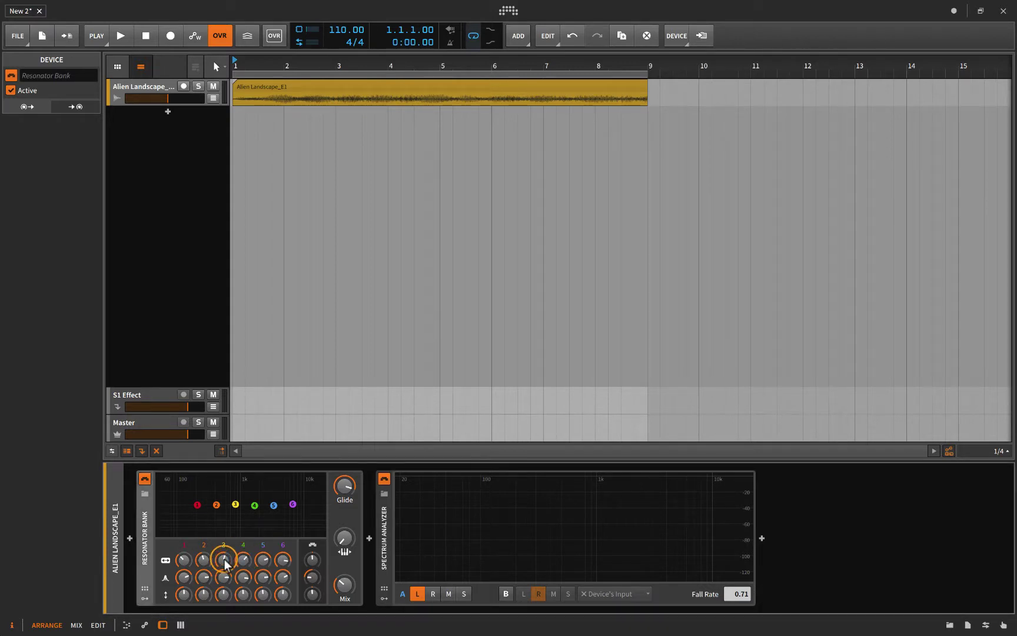
pyautogui.moveTo(223, 558)
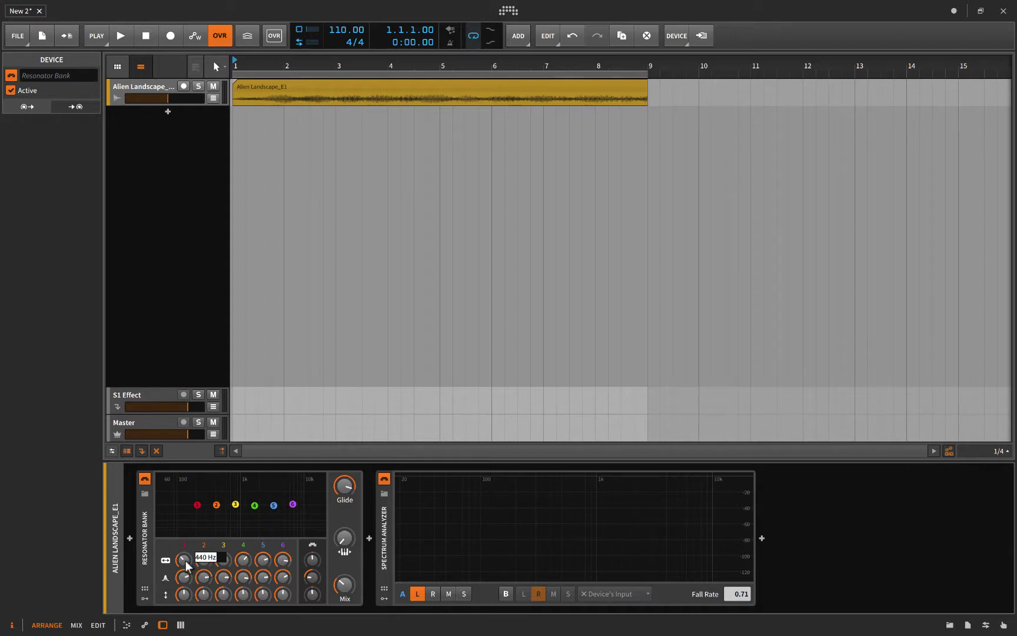
pyautogui.moveTo(185, 561); pyautogui.dragTo(244, 562)
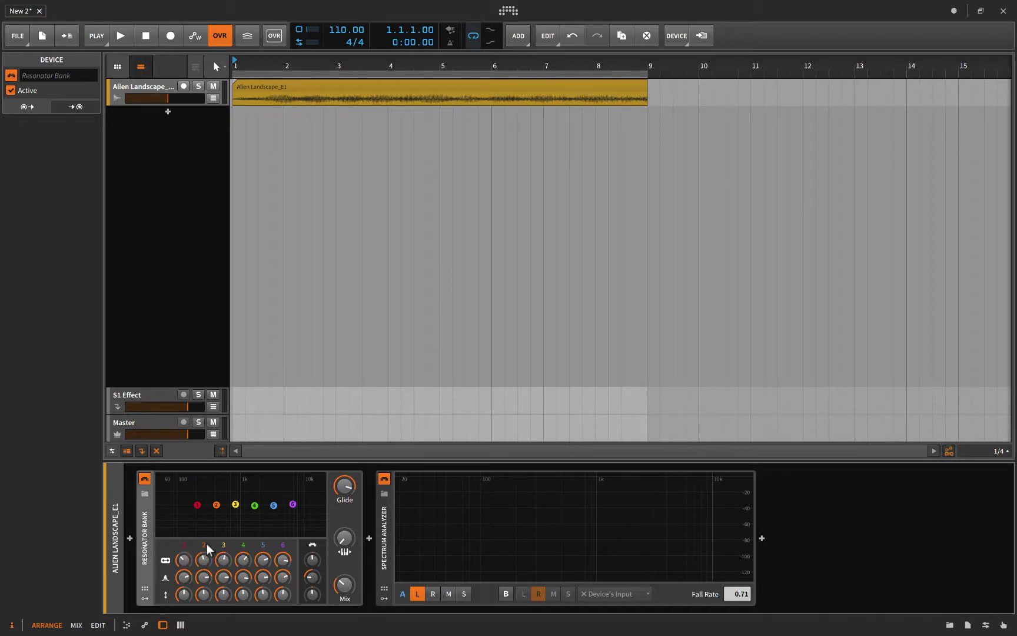
# Check resonator 4's frequency (1.76 kHz) and resonator 5's, then switch to Chrome's resonator photo.
pyautogui.doubleClick(243, 558)
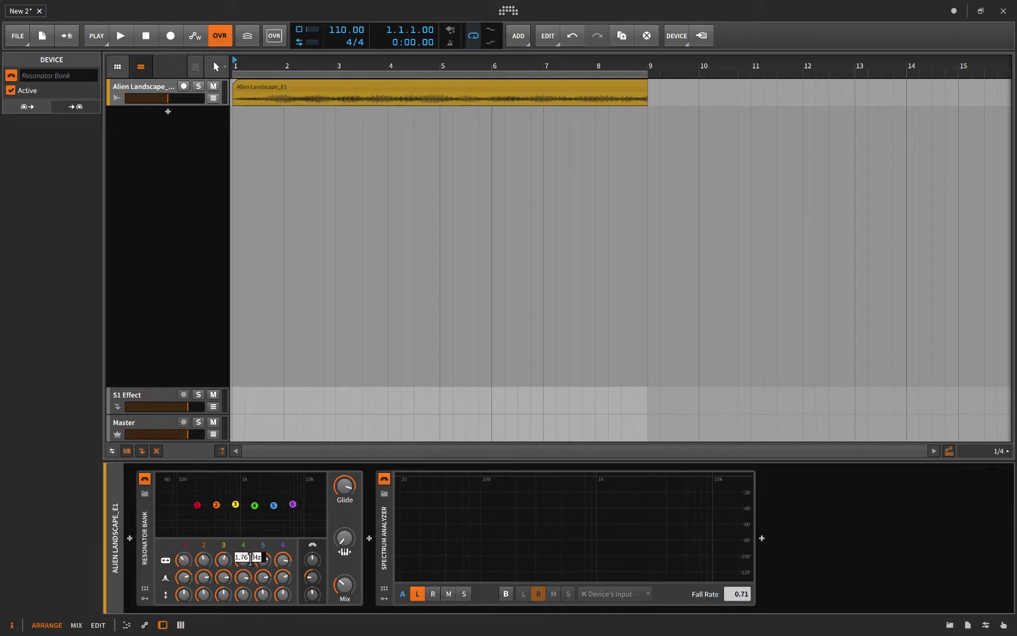
pyautogui.click(263, 559)
pyautogui.doubleClick(263, 560)
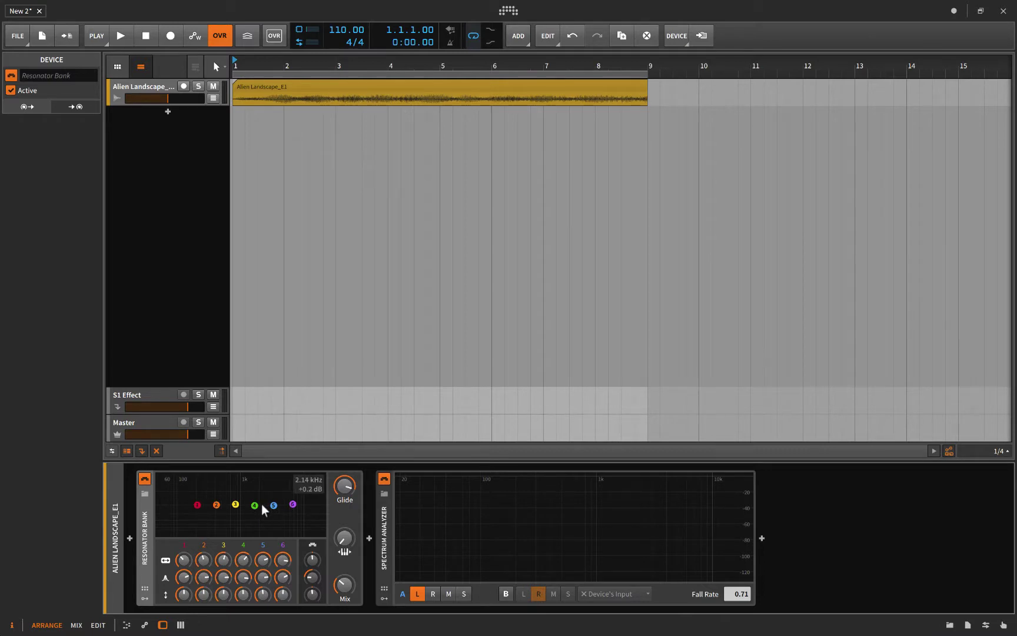
pyautogui.hotkey('ctrl', 'Left')
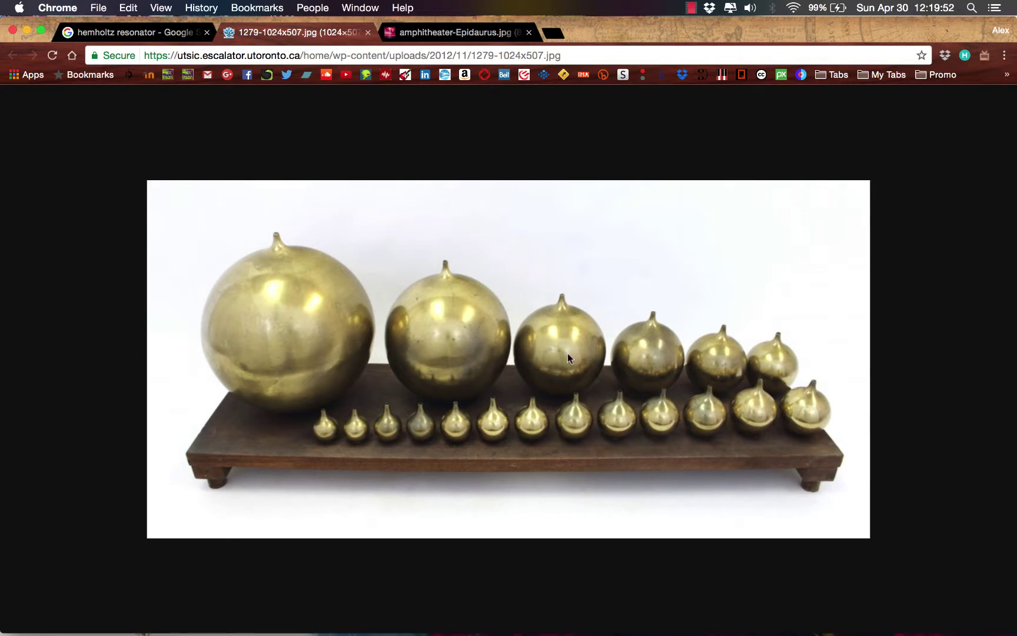
# Back in Bitwig, play the clip and lower the Alien Landscape track volume to about -25 dB.
pyautogui.hotkey('ctrl', 'Right')
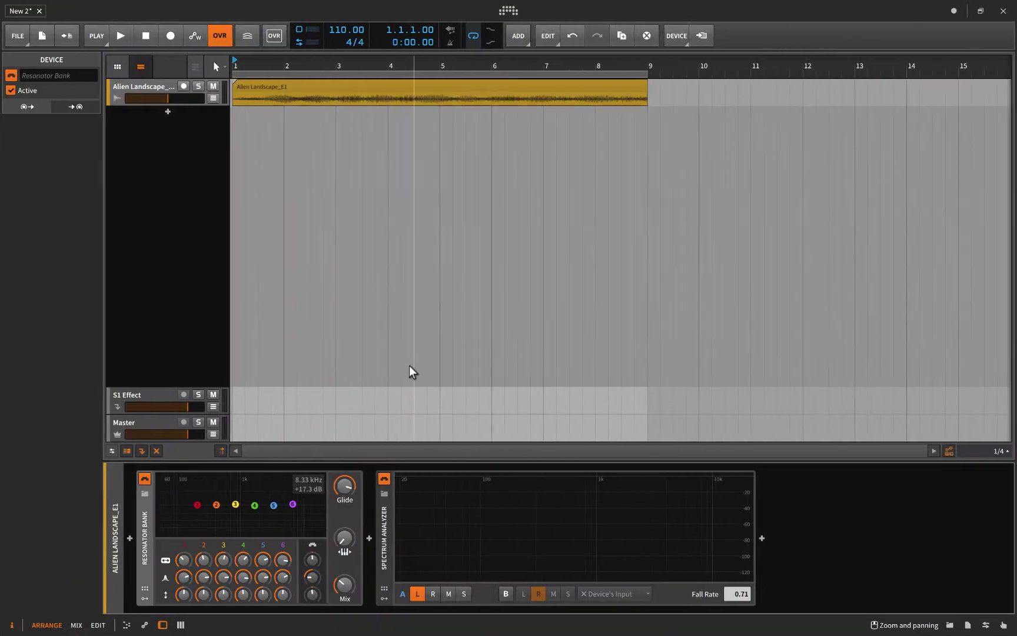
pyautogui.press('space')
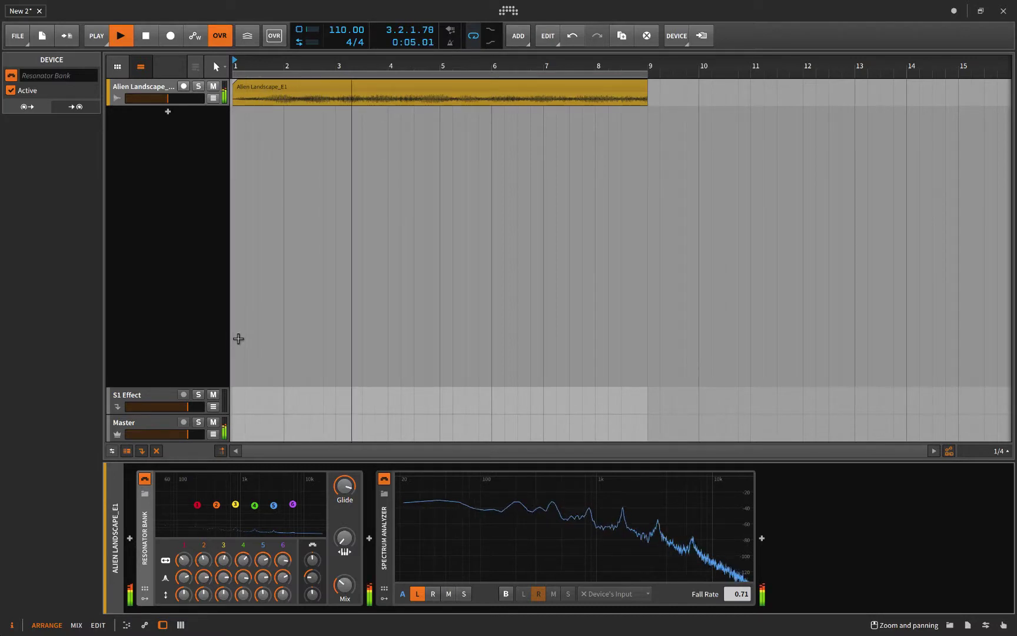
pyautogui.moveTo(345, 585)
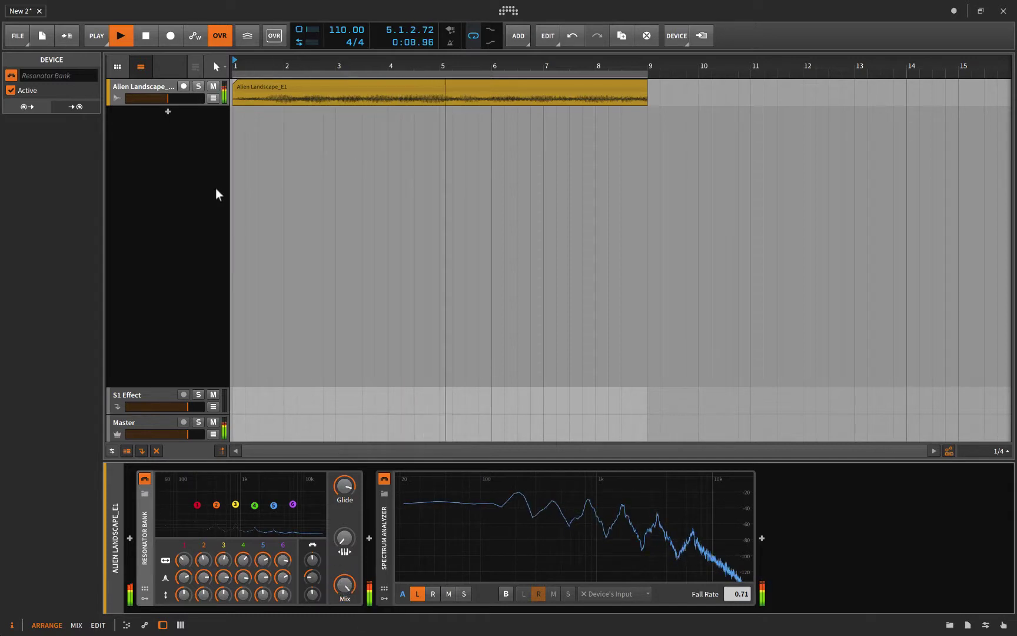
pyautogui.moveTo(167, 97)
pyautogui.moveTo(167, 97); pyautogui.dragTo(151, 97)
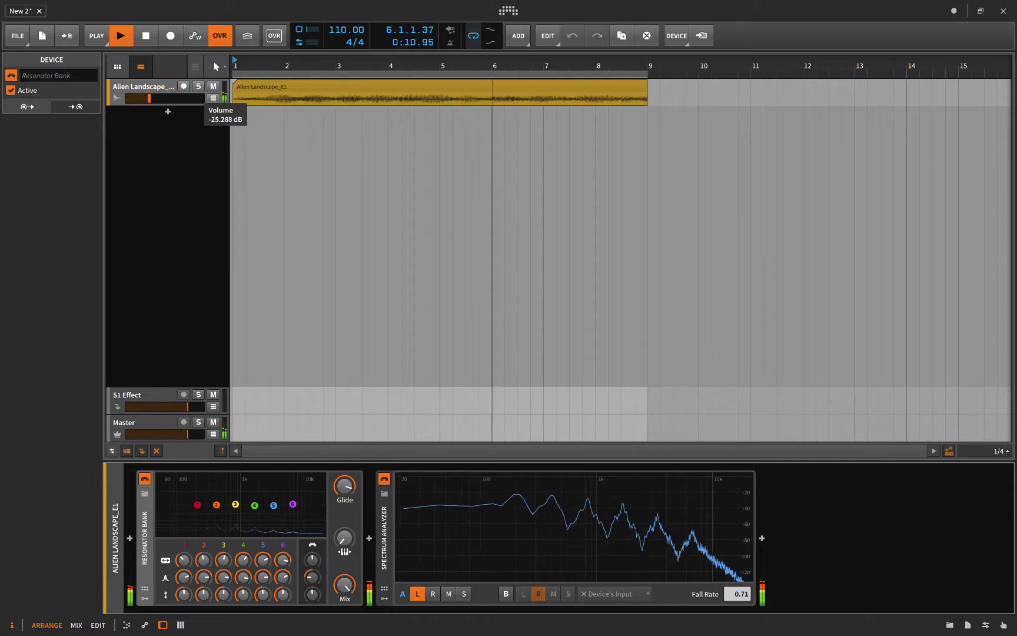
pyautogui.press('space')
pyautogui.moveTo(189, 496)
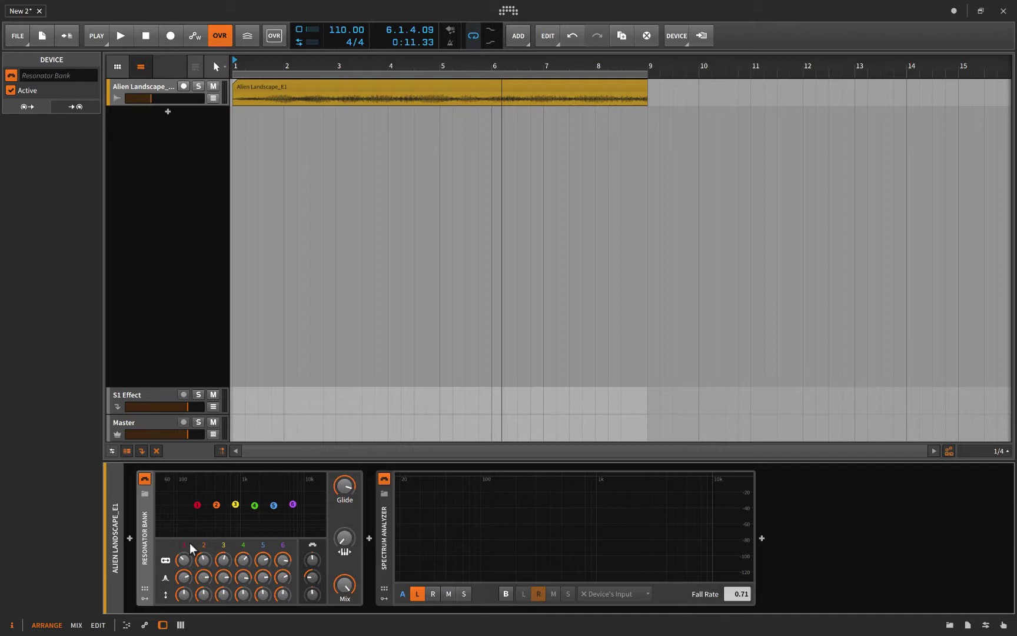
# Save the current Resonator Bank settings to the library as the 'A Note' preset.
pyautogui.rightClick(142, 537)
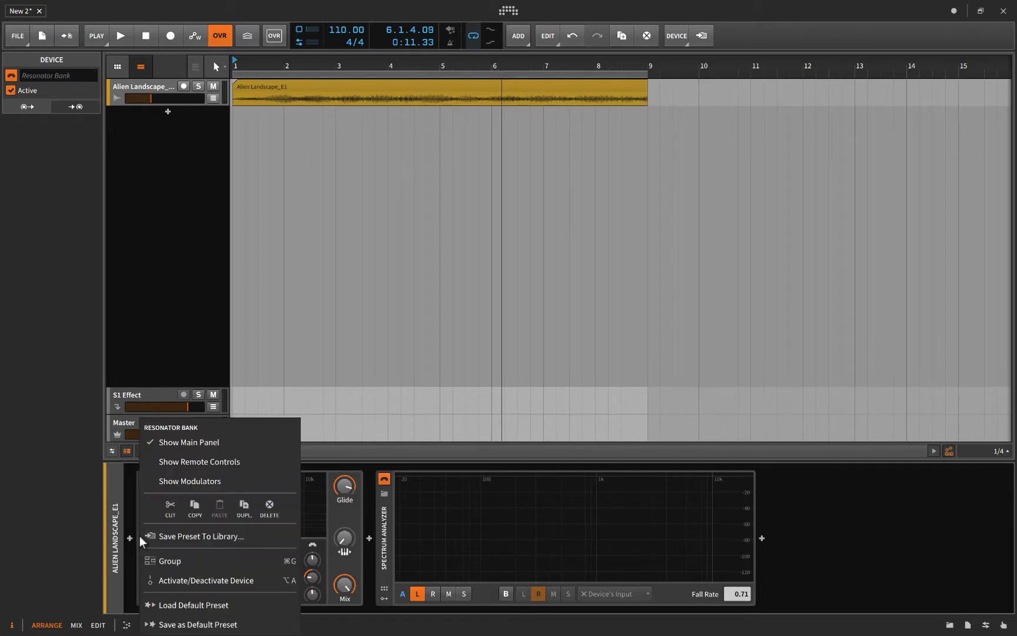
pyautogui.click(172, 533)
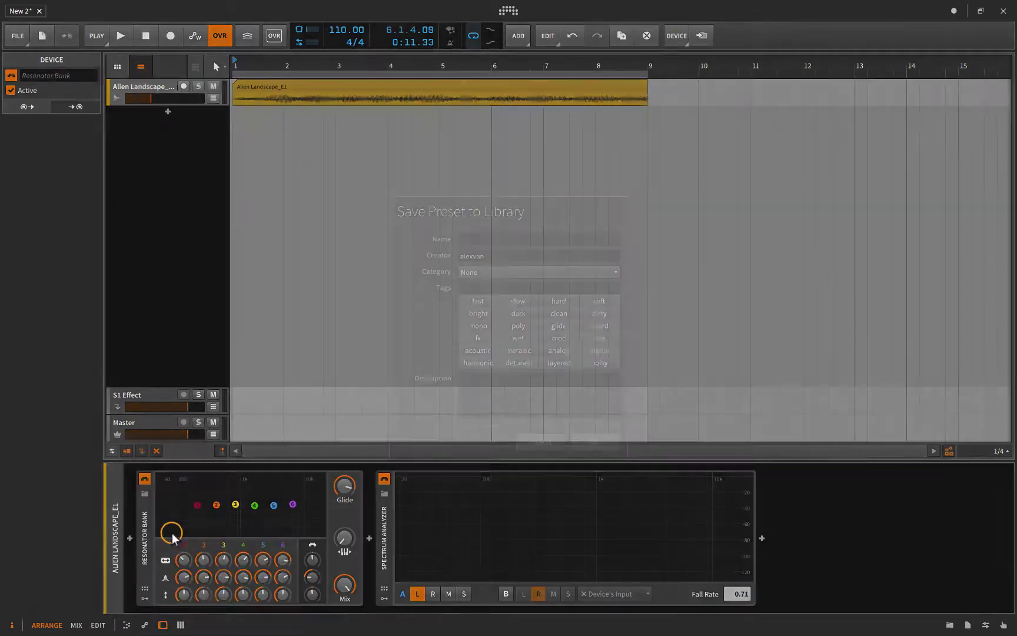
pyautogui.write('A Note')
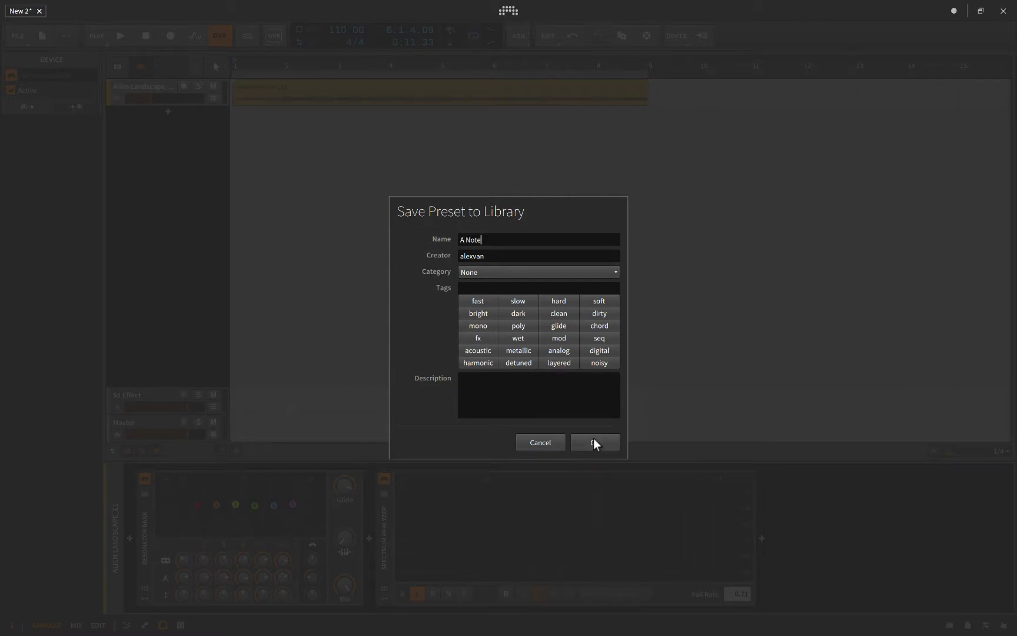
pyautogui.click(593, 443)
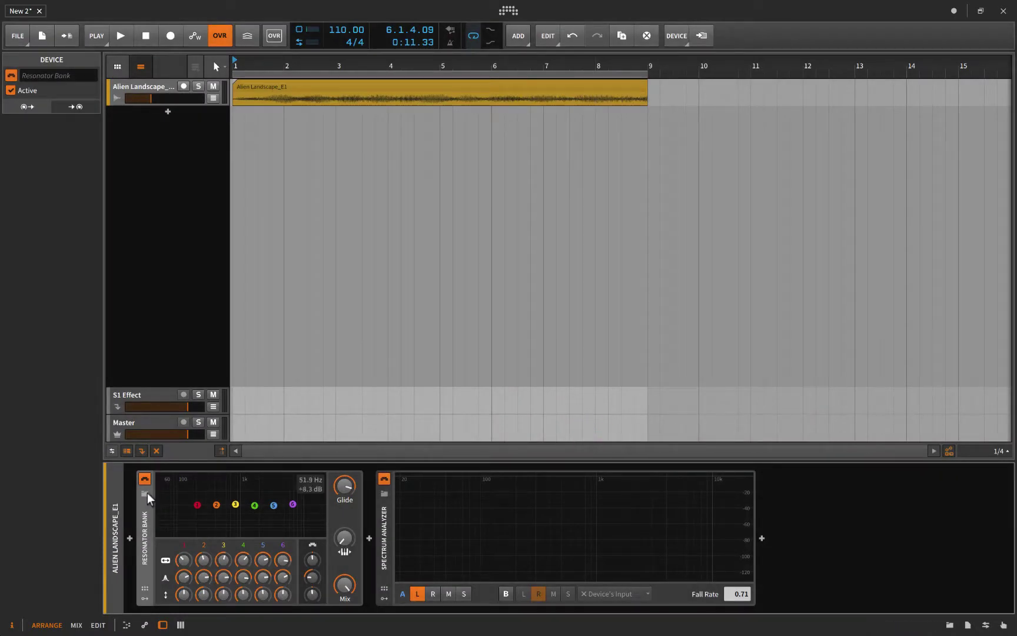
# Open the Resonator Bank preset browser and select the A Note preset.
pyautogui.click(147, 494)
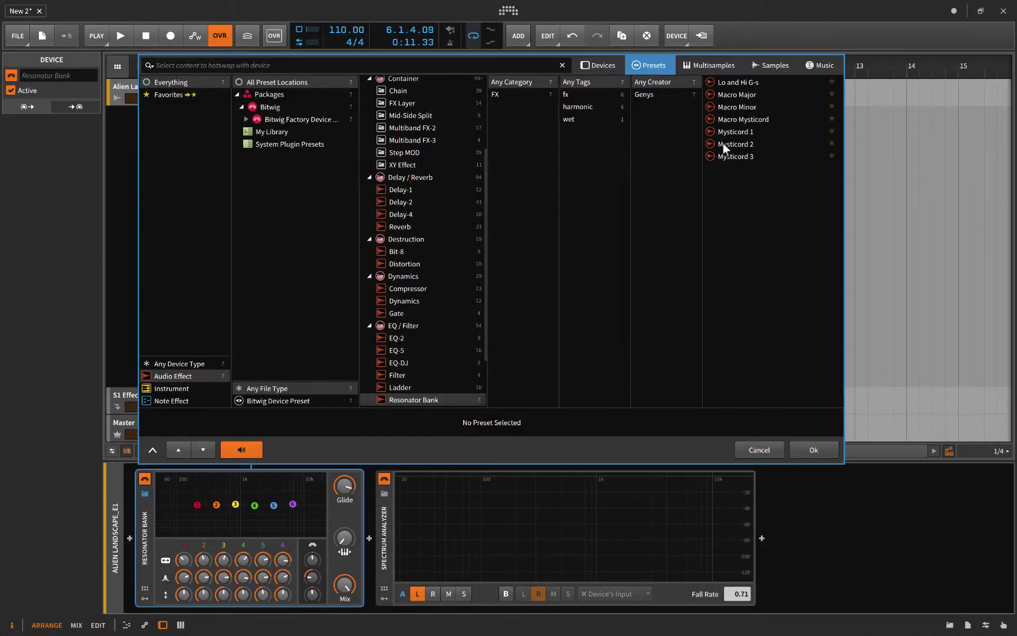
pyautogui.click(748, 450)
pyautogui.rightClick(145, 546)
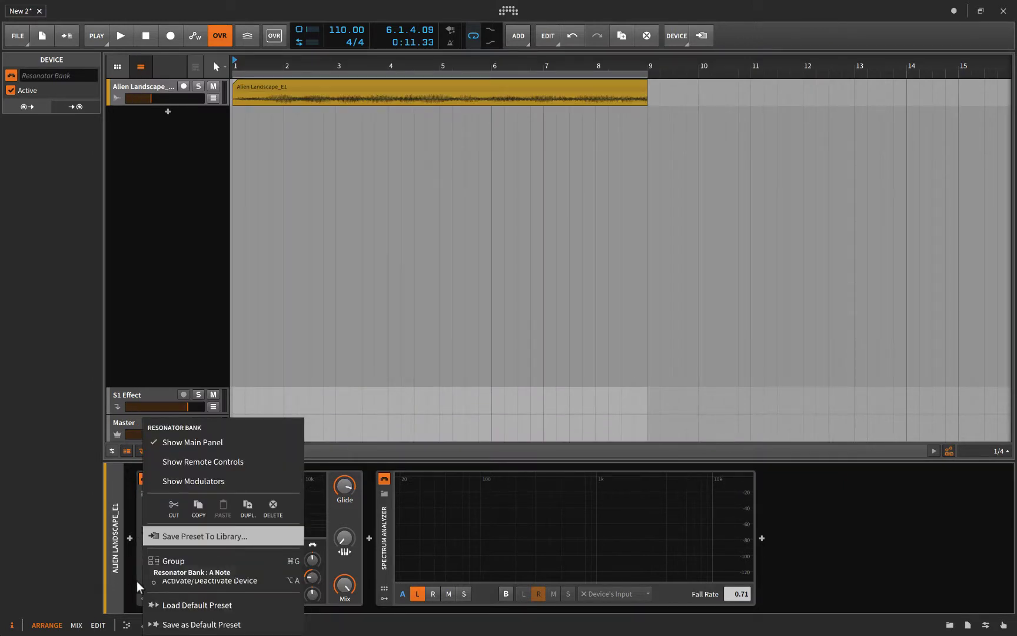
pyautogui.click(79, 569)
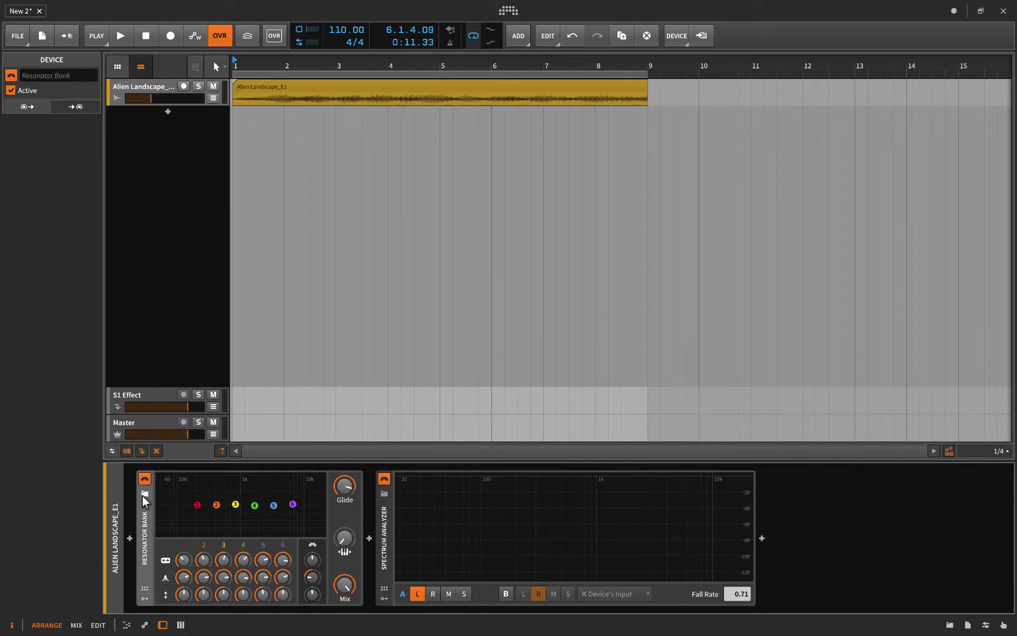
pyautogui.click(144, 494)
pyautogui.click(724, 86)
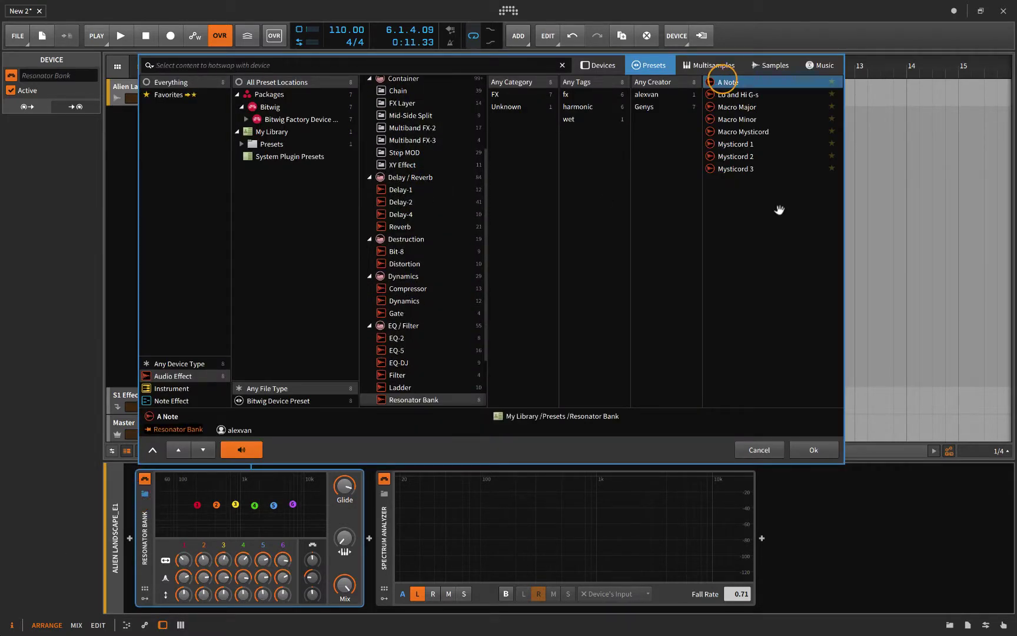
# Load A Note onto the Resonator Bank and compare it with the bypassed sound during playback.
pyautogui.click(807, 449)
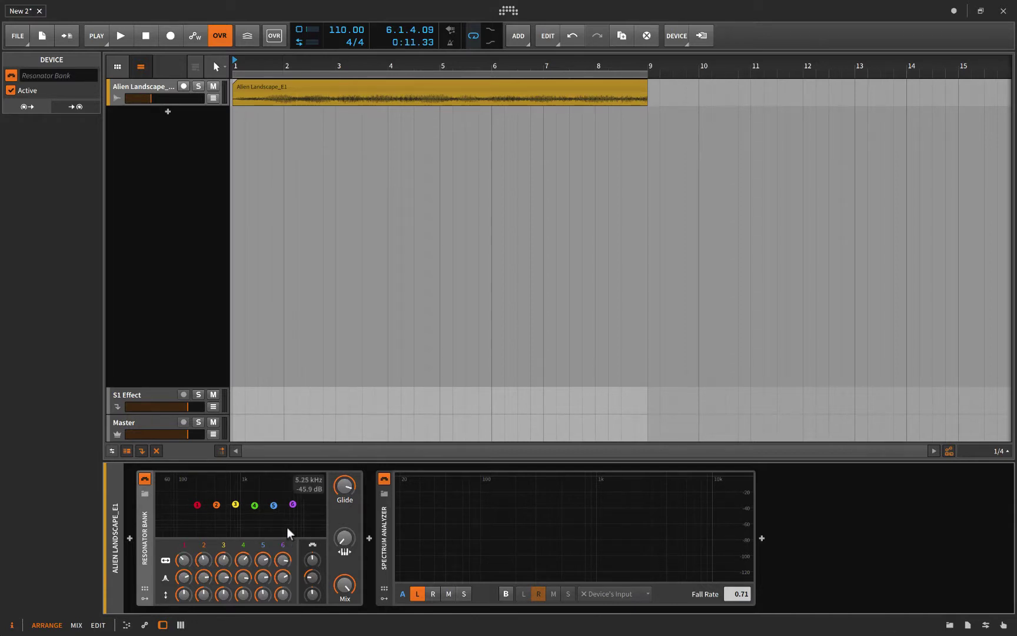
pyautogui.click(141, 484)
pyautogui.press('space')
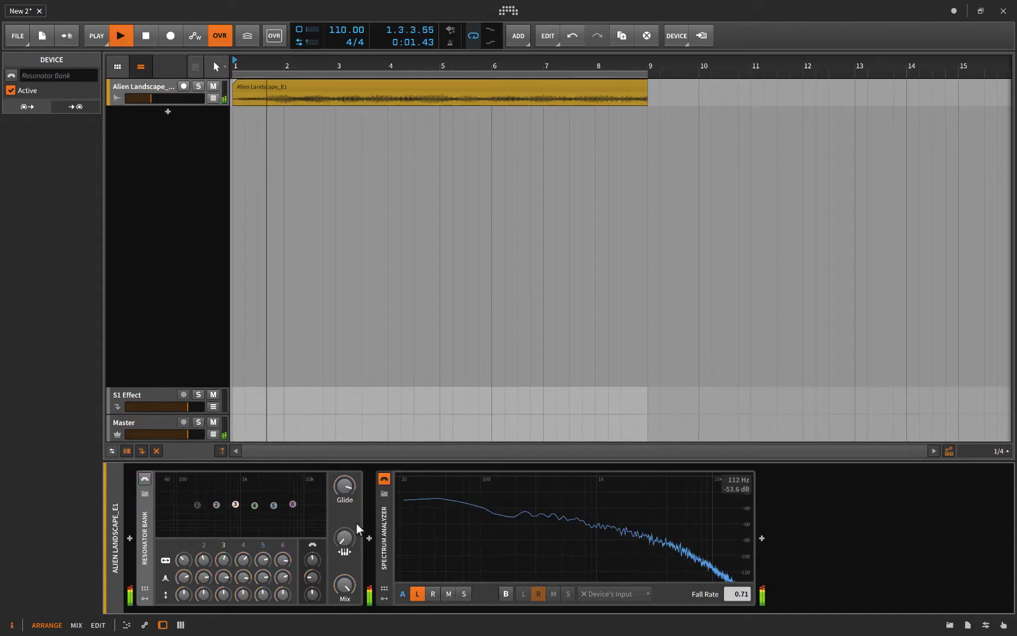
pyautogui.click(144, 479)
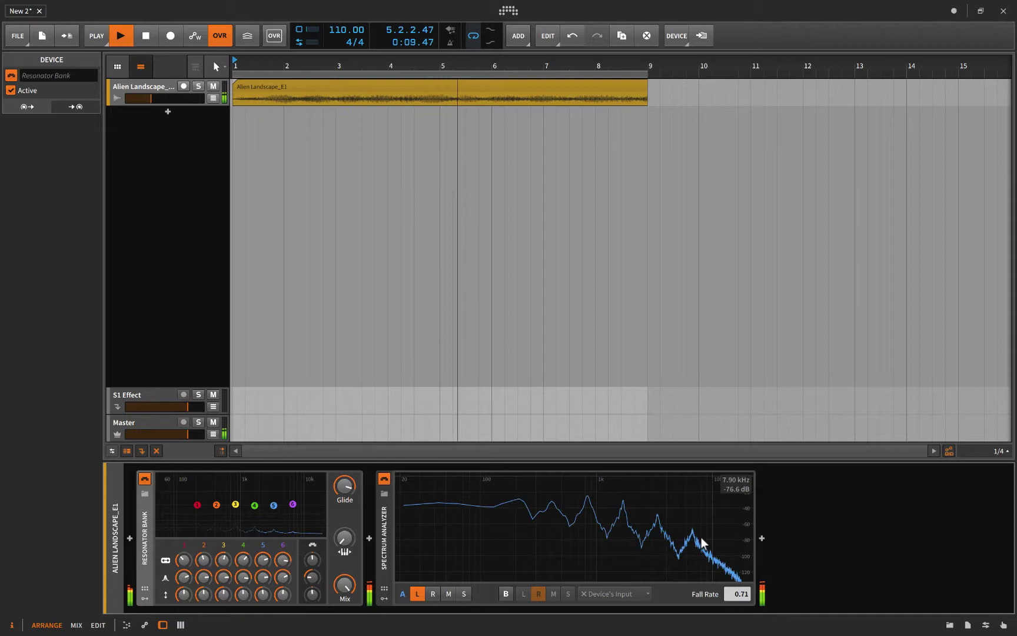
pyautogui.press('space')
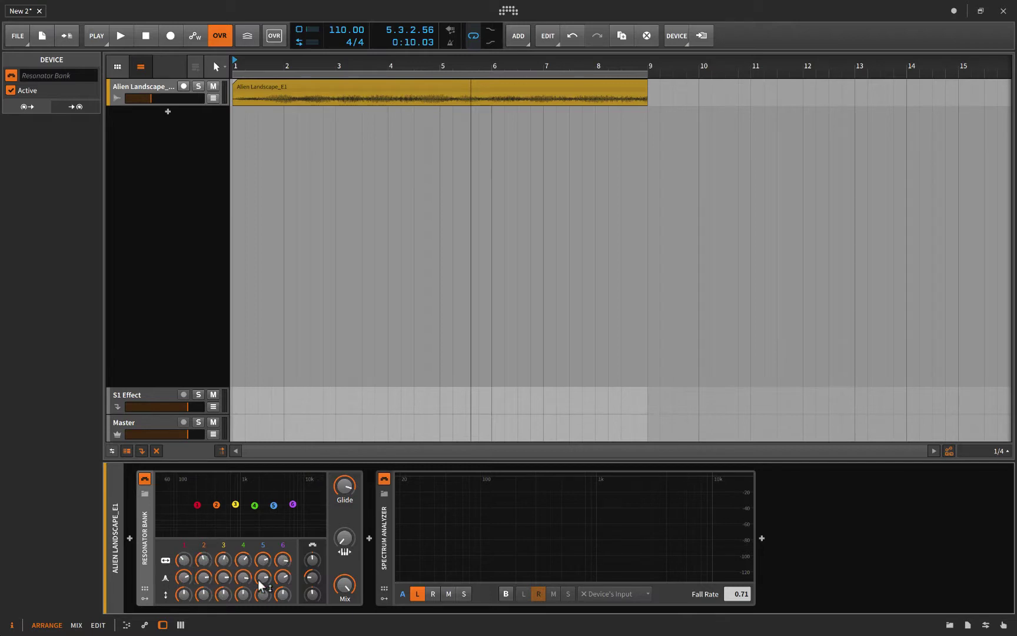
# Adjust resonator 4's Q, cut resonator 5's gain to about -11.6 dB, and set Shift to -6.583 st.
pyautogui.moveTo(242, 594); pyautogui.dragTo(243, 592)
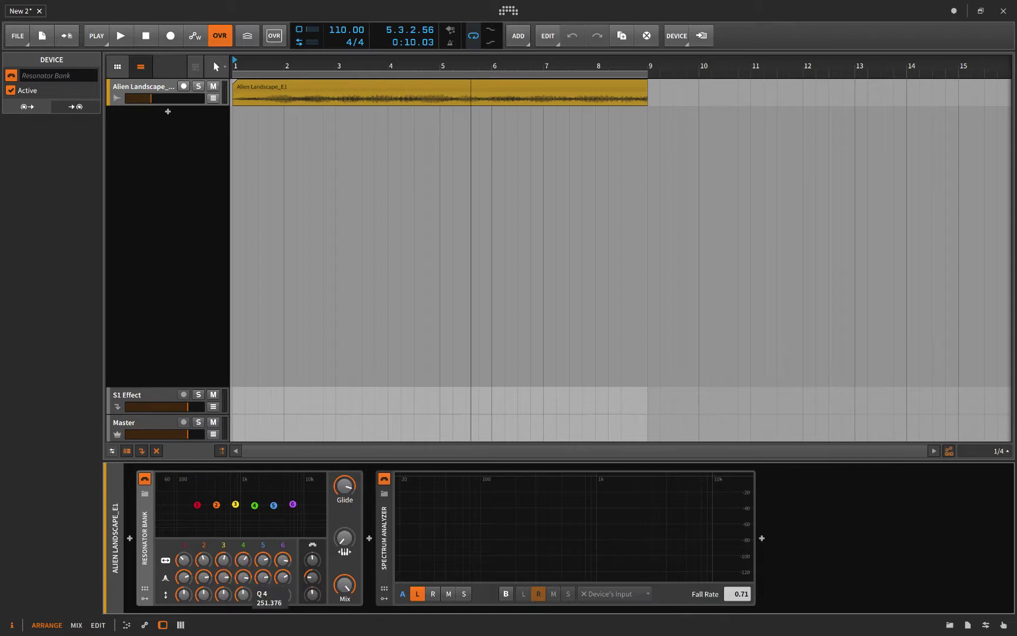
pyautogui.moveTo(242, 591); pyautogui.dragTo(242, 575)
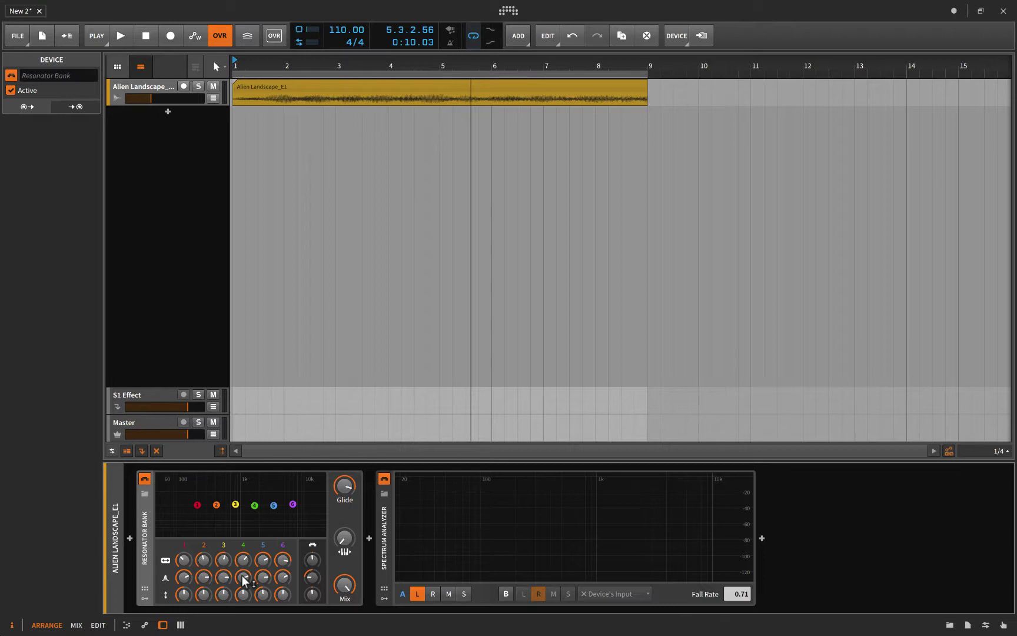
pyautogui.moveTo(242, 577)
pyautogui.moveTo(263, 595)
pyautogui.mouseDown()
pyautogui.moveTo(263, 609)
pyautogui.moveTo(262, 596)
pyautogui.mouseUp()
pyautogui.moveTo(311, 562)
pyautogui.mouseDown()
pyautogui.moveTo(310, 582)
pyautogui.moveTo(310, 563)
pyautogui.mouseUp()
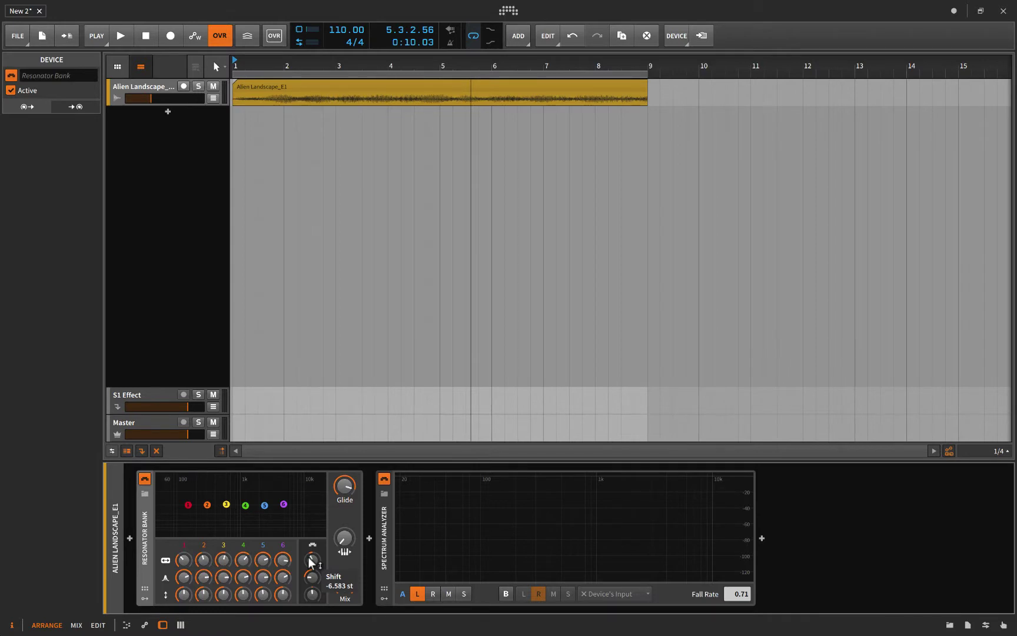
# Reset the Shift knob, enter 2 semitones, and briefly play back to hear the result.
pyautogui.doubleClick(311, 562)
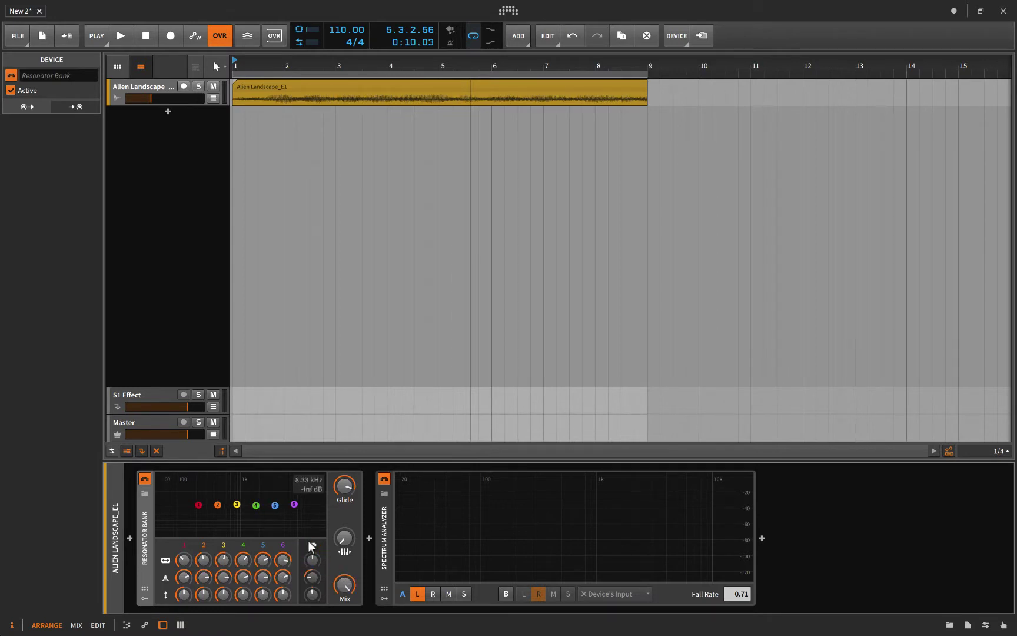
pyautogui.doubleClick(311, 559)
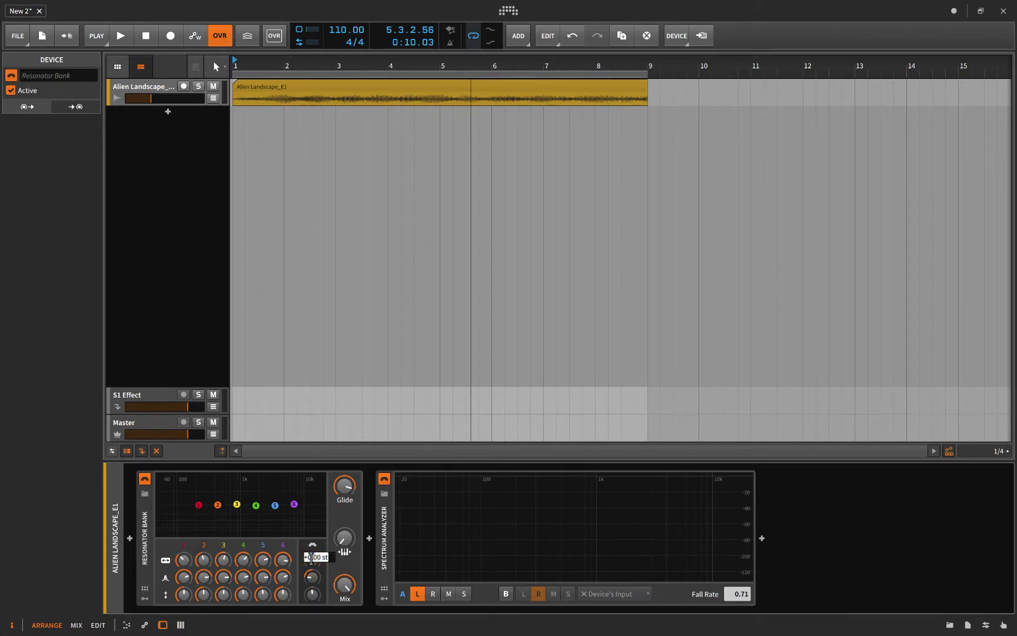
pyautogui.write('2')
pyautogui.press('Return')
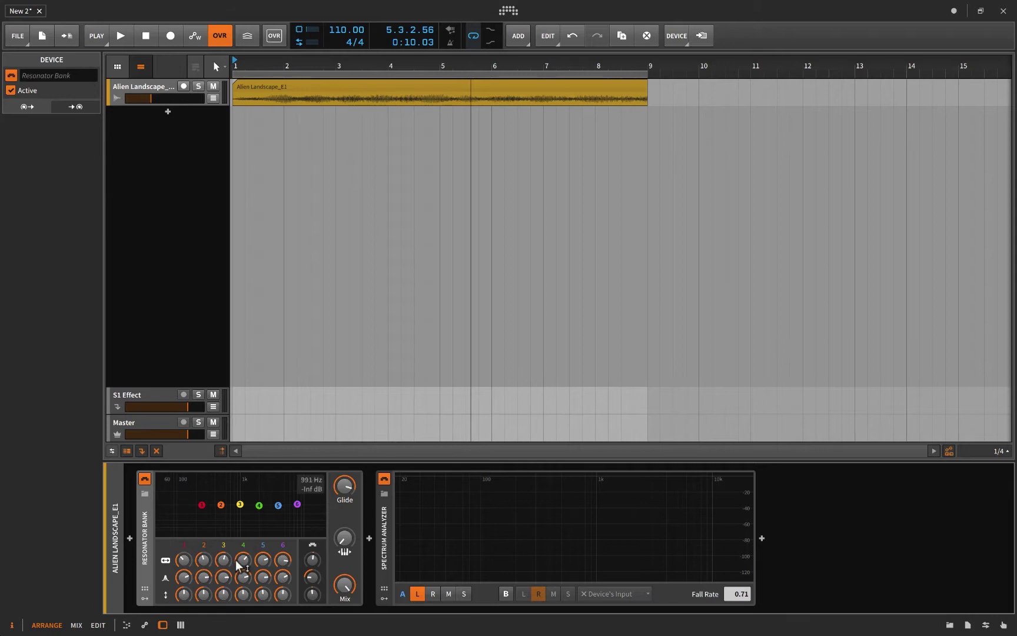
pyautogui.press('space')
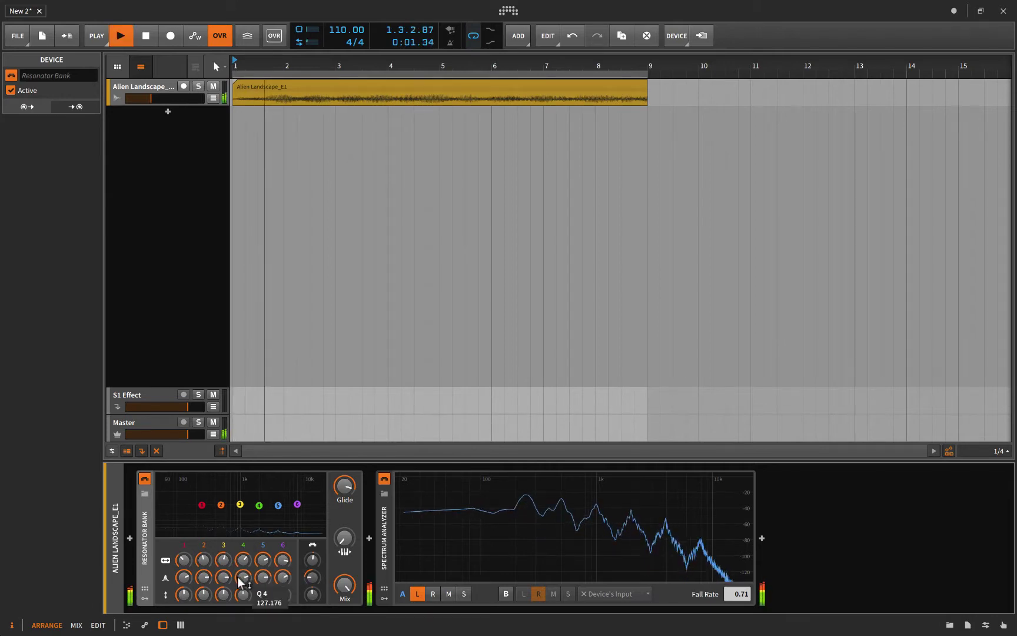
pyautogui.press('space')
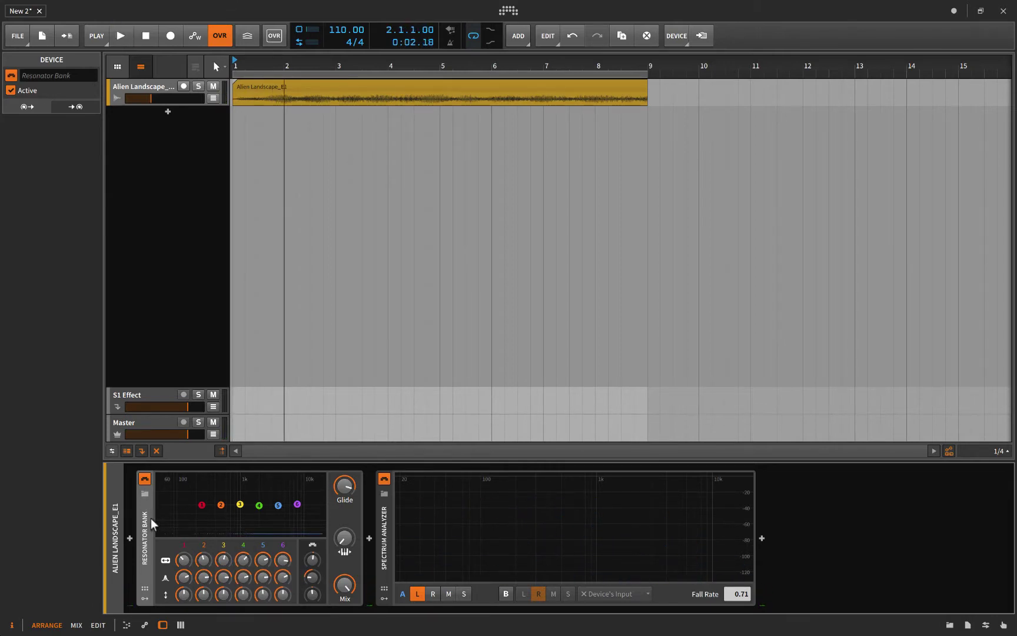
# Save the Resonator Bank settings to the library as a B note preset.
pyautogui.rightClick(151, 518)
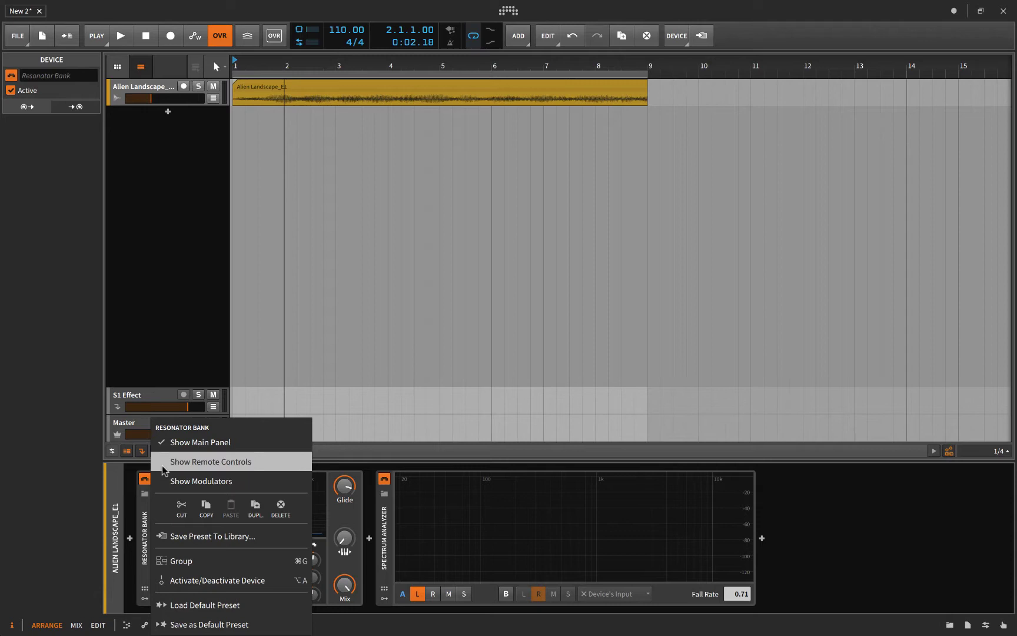
pyautogui.click(170, 535)
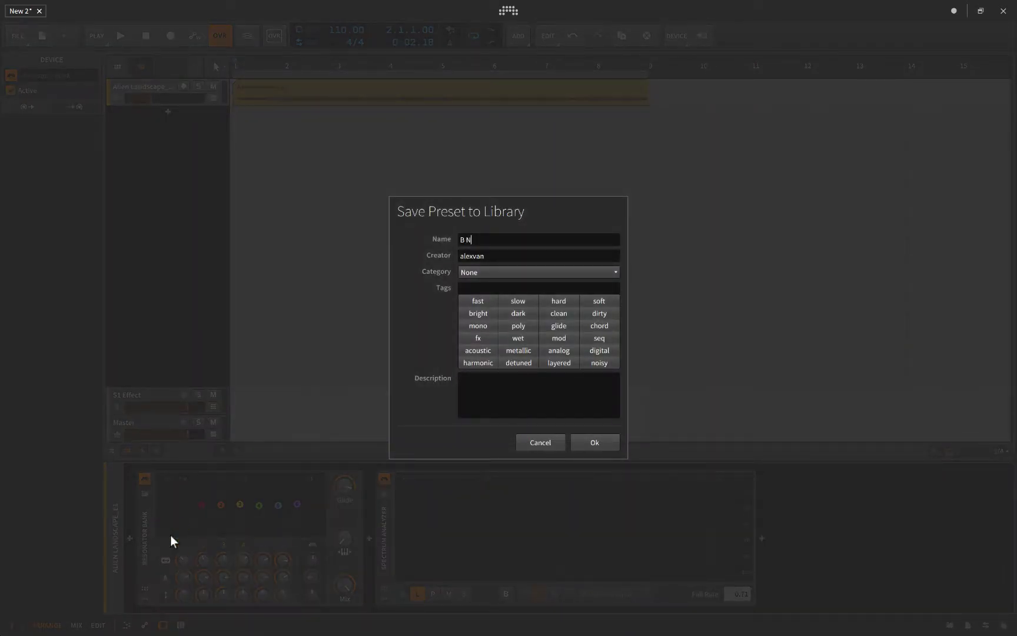
pyautogui.click(601, 438)
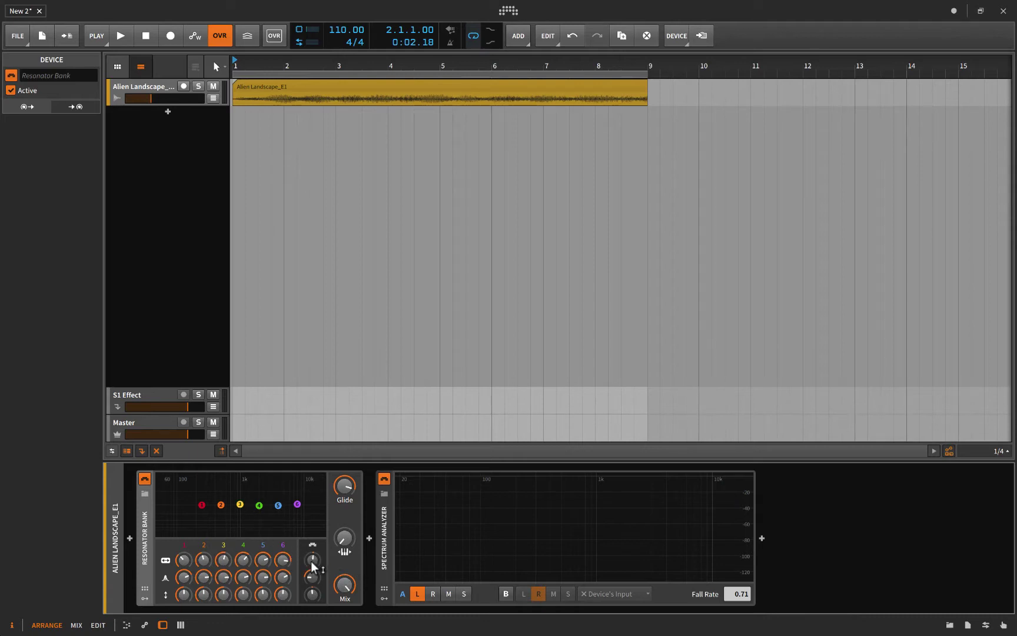
# In the track's Shift automation lane, draw a wavy curve across the eight-bar clip with the Pencil tool.
pyautogui.click(212, 99)
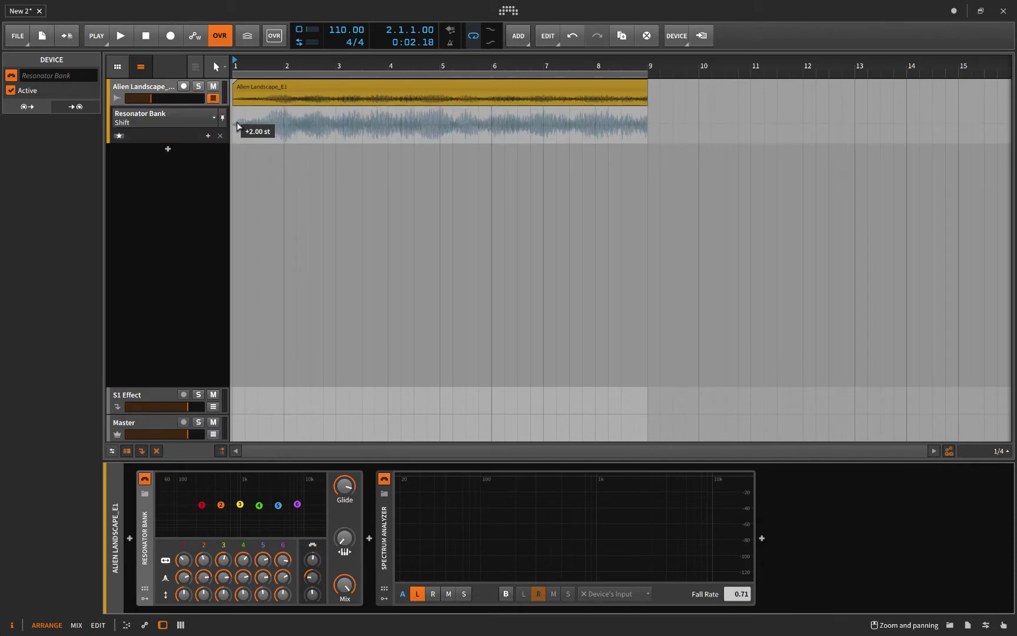
pyautogui.press('3')
pyautogui.moveTo(252, 122)
pyautogui.mouseDown()
pyautogui.moveTo(298, 103)
pyautogui.moveTo(458, 127)
pyautogui.moveTo(640, 126)
pyautogui.mouseUp()
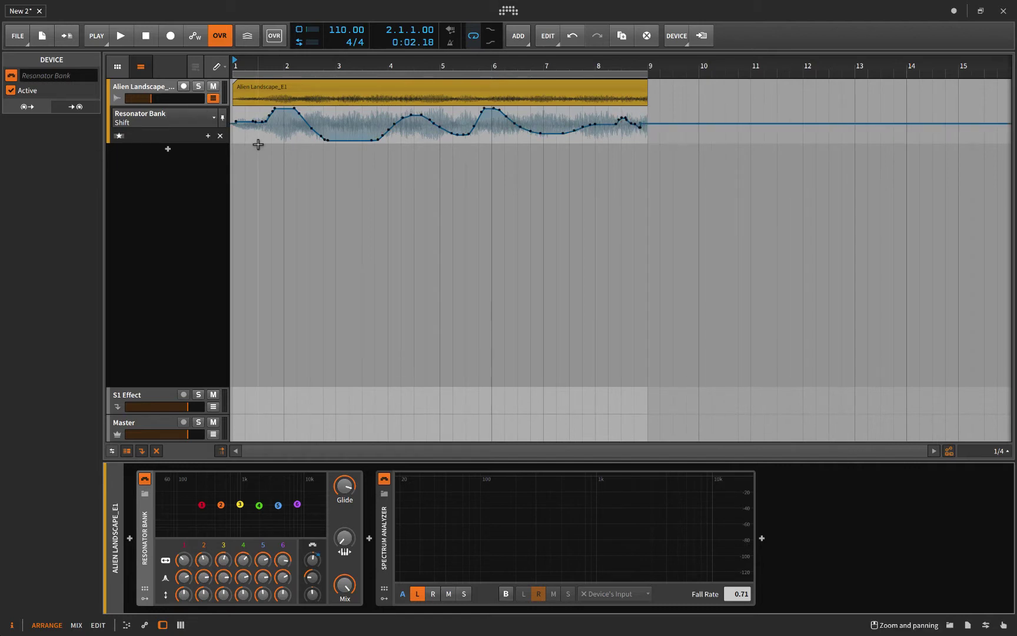
# Play the clip to hear the Shift automation, toggling the automation lane, then stop.
pyautogui.click(213, 98)
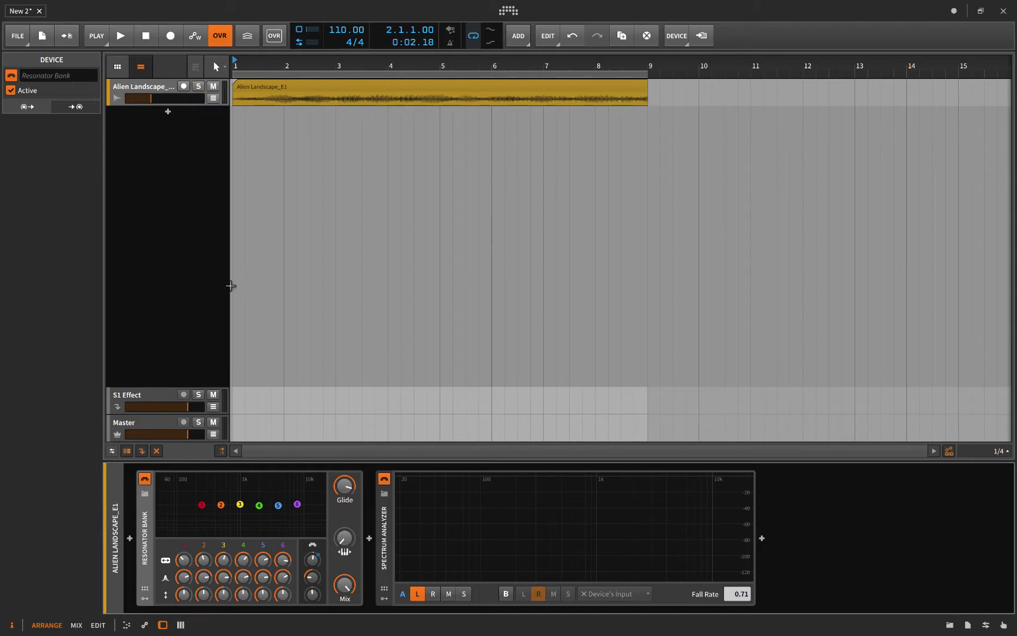
pyautogui.press('space')
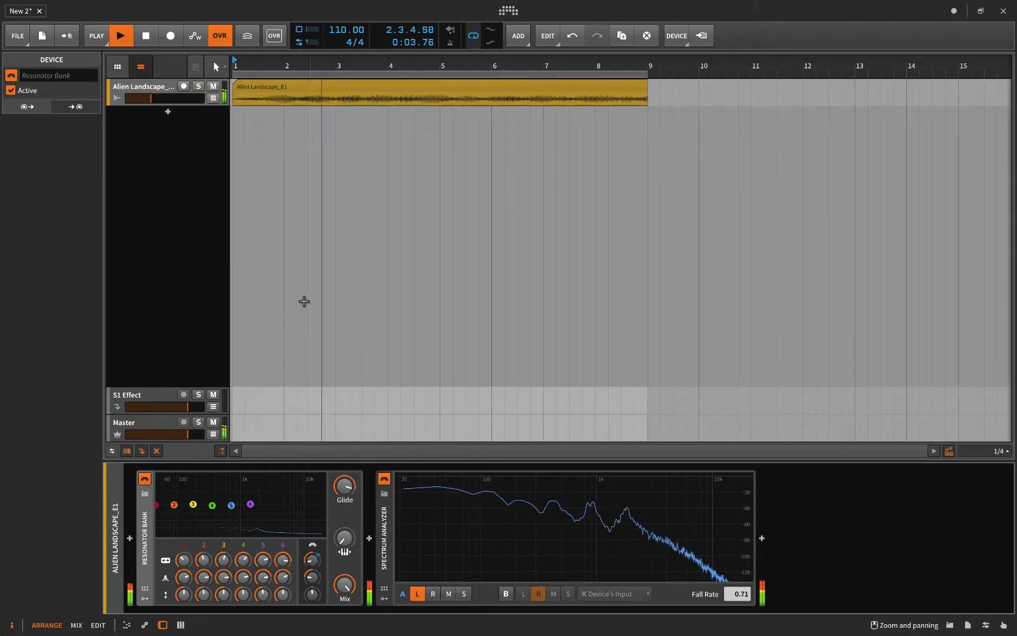
pyautogui.click(214, 98)
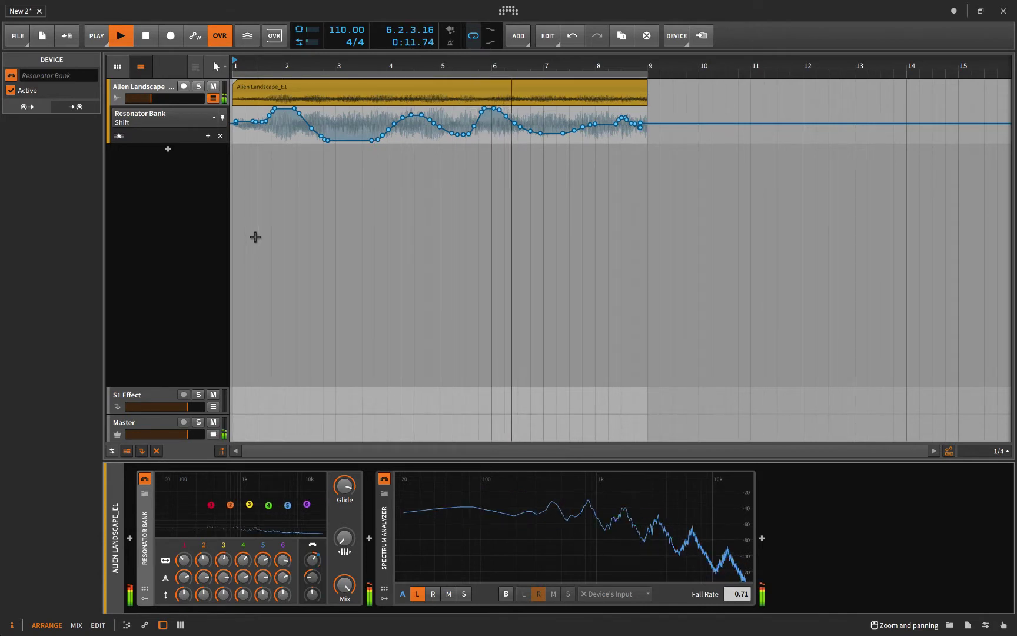
pyautogui.press('space')
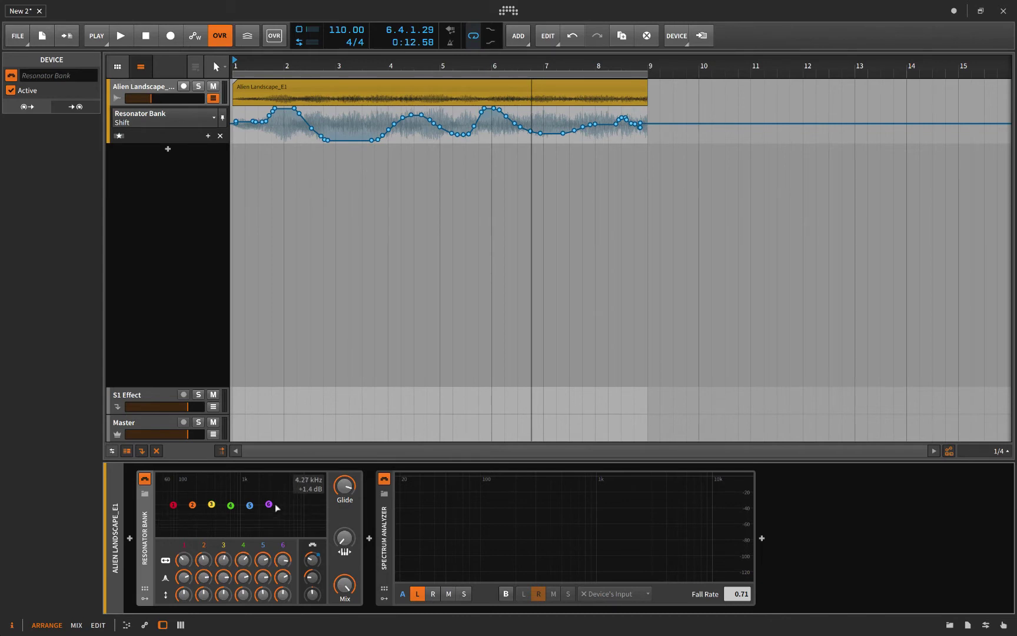
# Drop the other resonators' gains to minimum, leaving resonator 3 near 1 kHz, and play.
pyautogui.moveTo(183, 595); pyautogui.dragTo(283, 603)
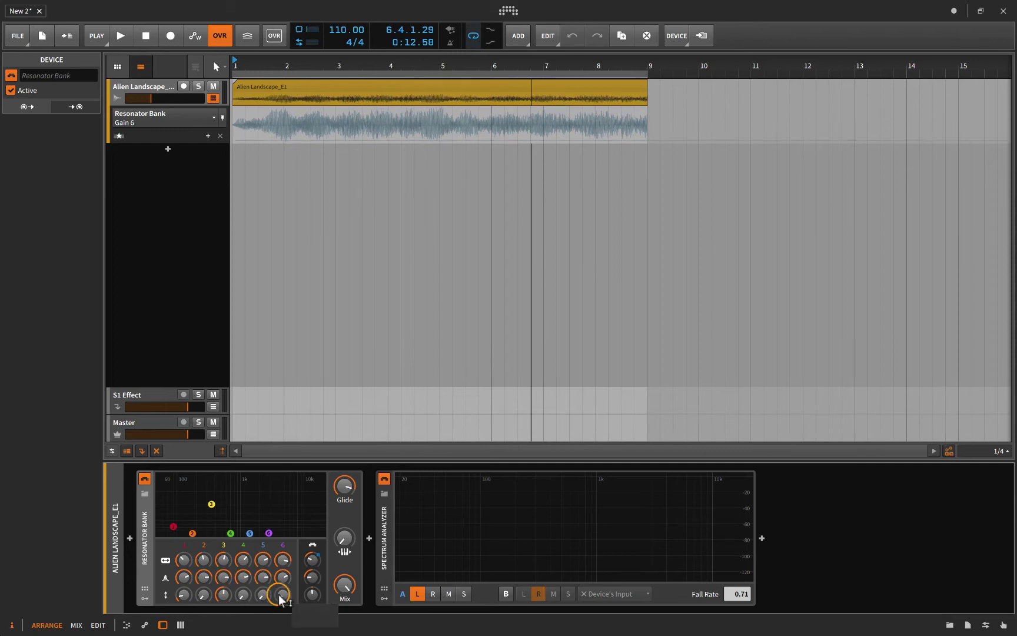
pyautogui.moveTo(183, 594); pyautogui.dragTo(183, 605)
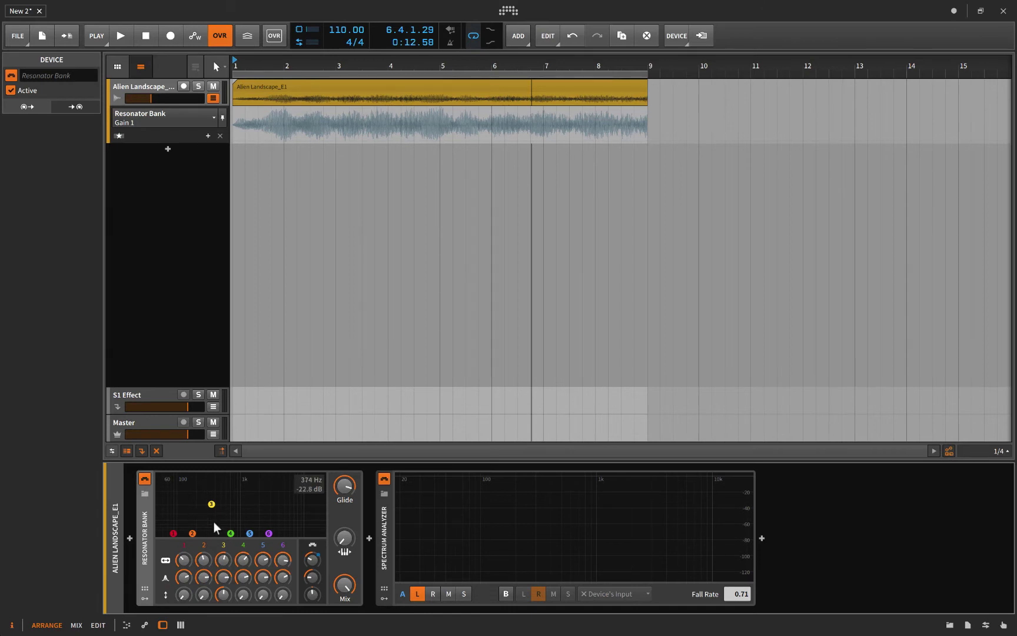
pyautogui.press('space')
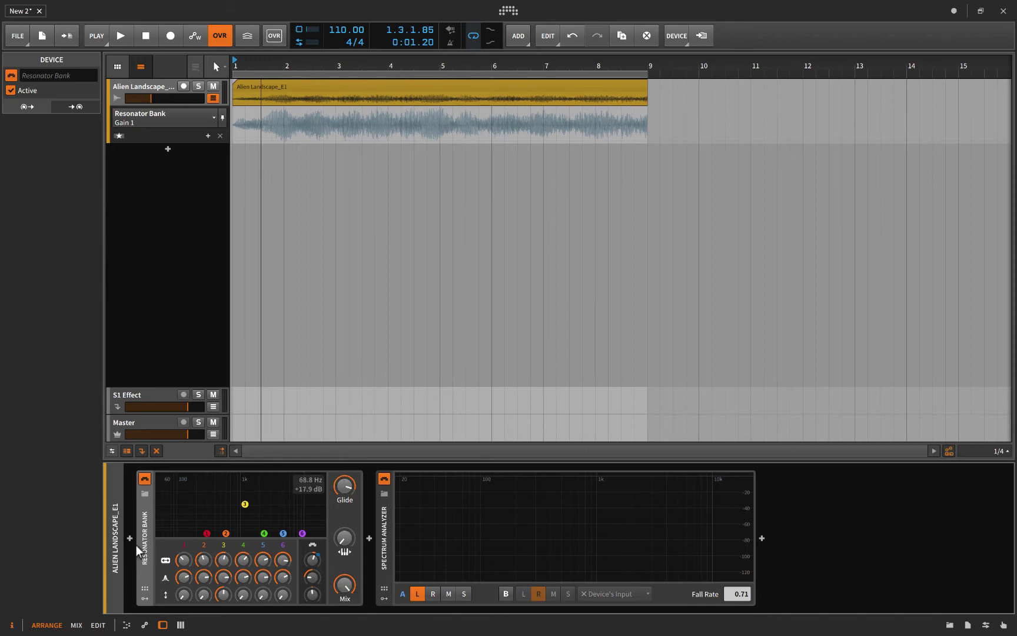
# Expand the Resonator Bank's modulator panel to show its empty modulator slots.
pyautogui.click(145, 598)
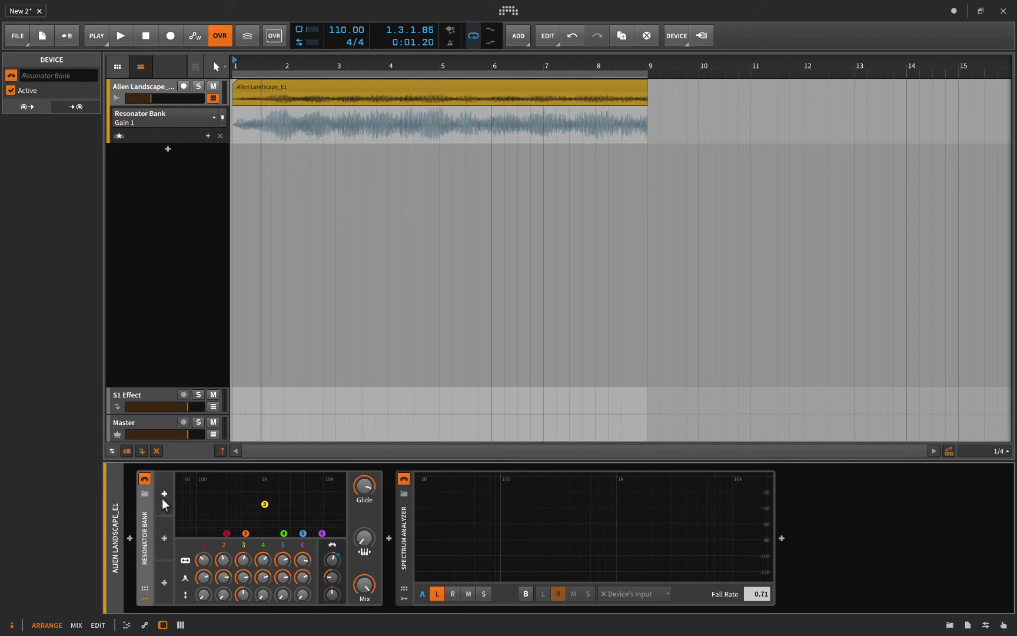